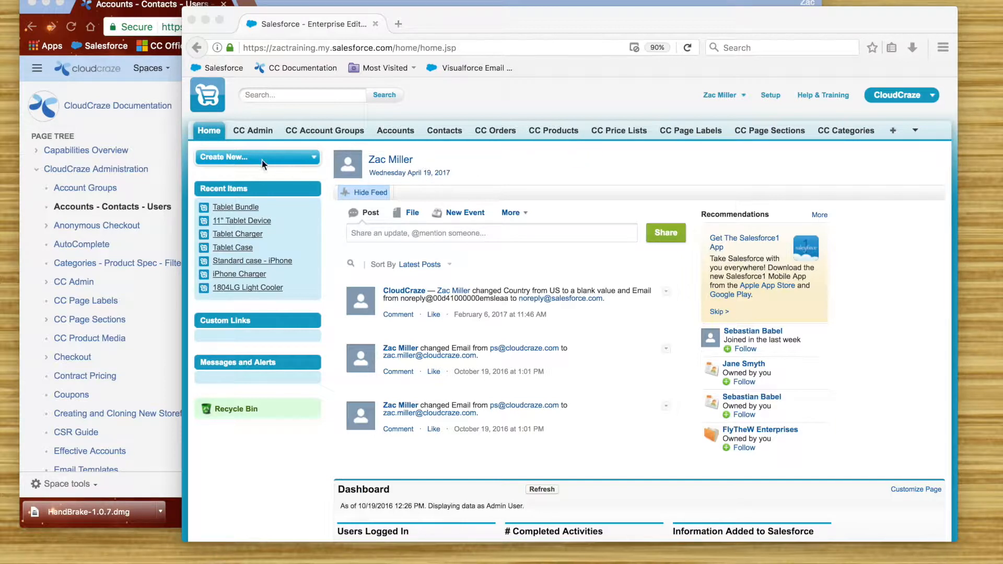
- Start a new account and name it Tech-Eze
left_click(312, 163)
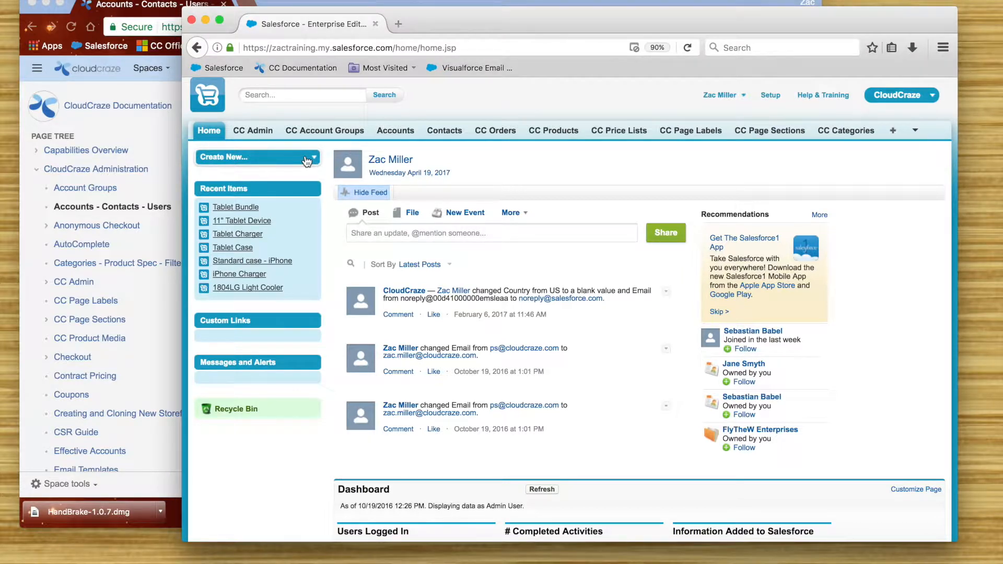
left_click(306, 161)
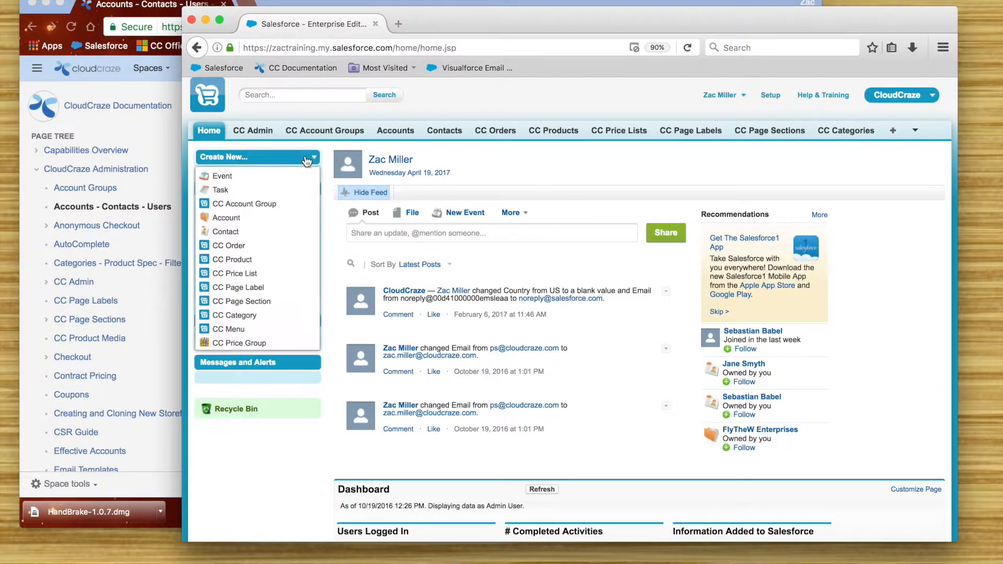
left_click(263, 218)
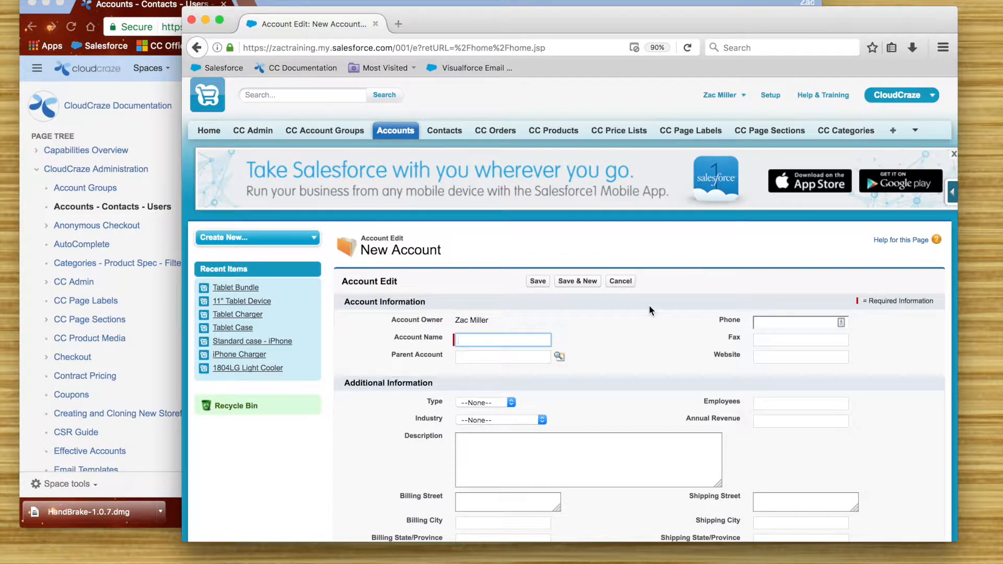
type("Tech")
key("Down")
key("Return")
- Fill in the account's phone number from the autofill suggestion
left_click(765, 320)
type("555")
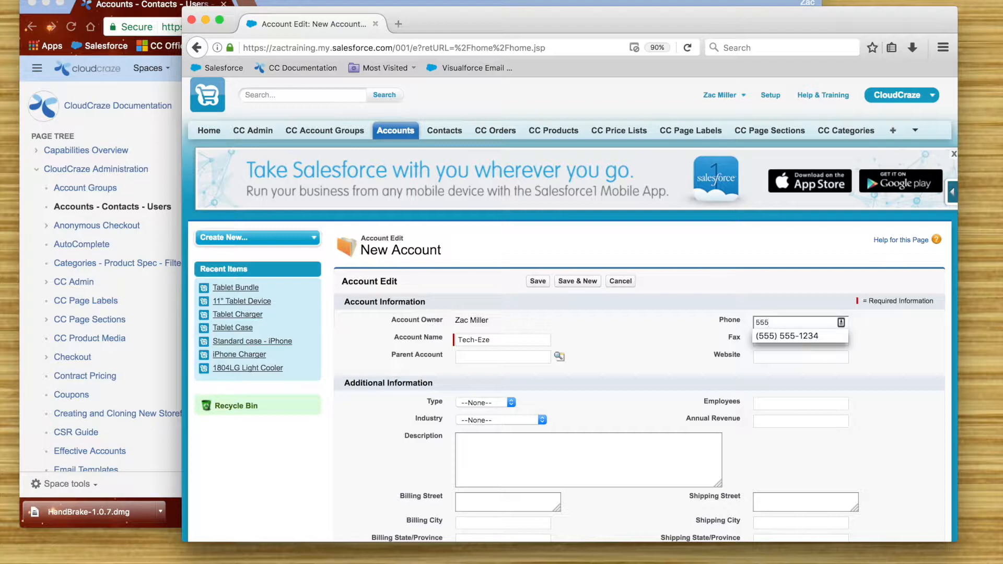
key("Down")
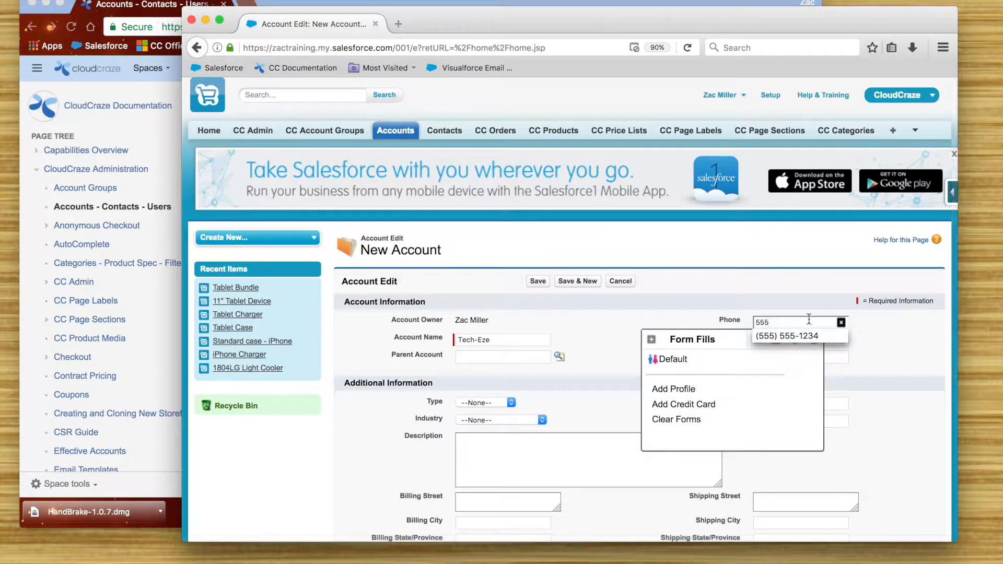
left_click(818, 336)
left_click(843, 353)
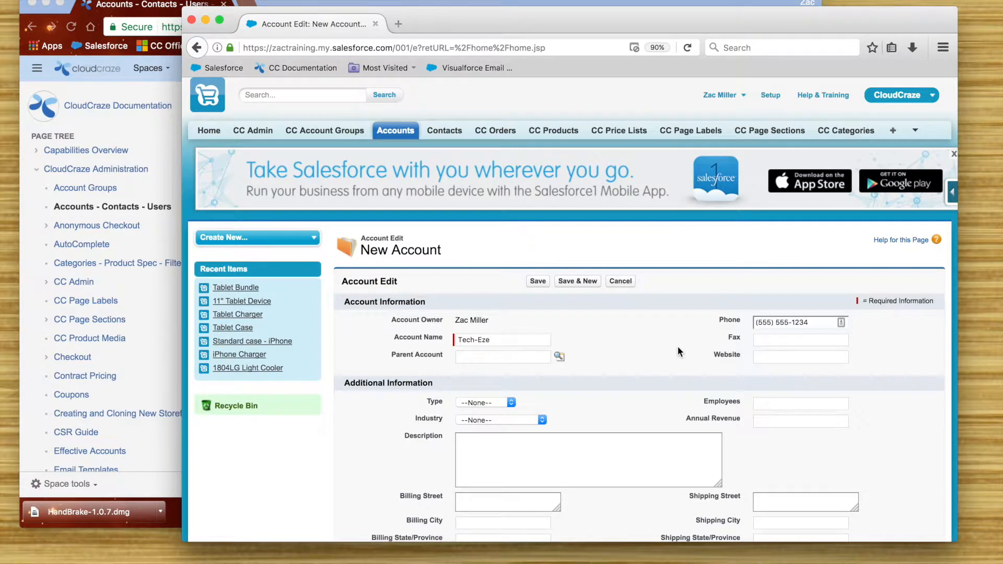
scroll(677, 344, "down", 3)
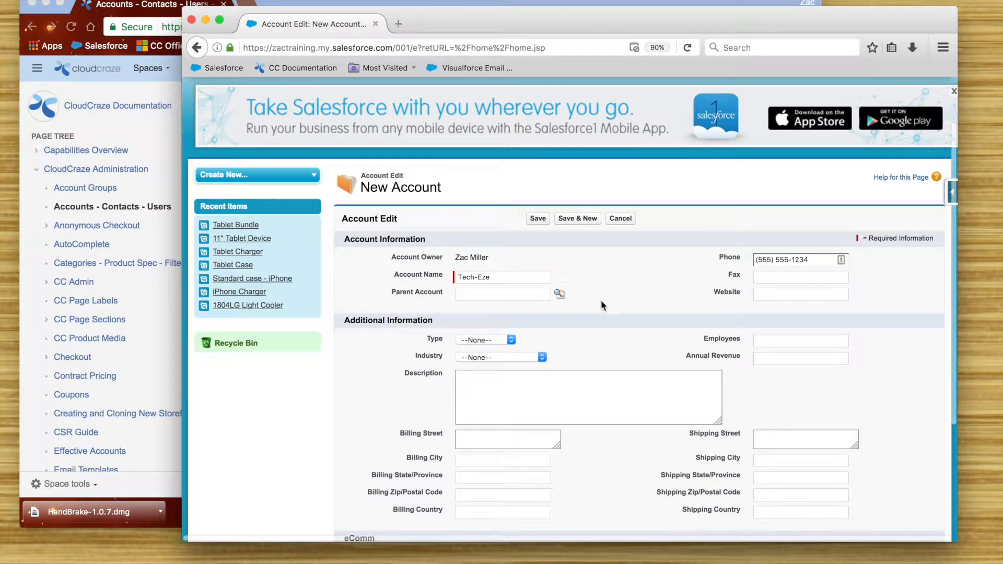
scroll(649, 324, "down", 5)
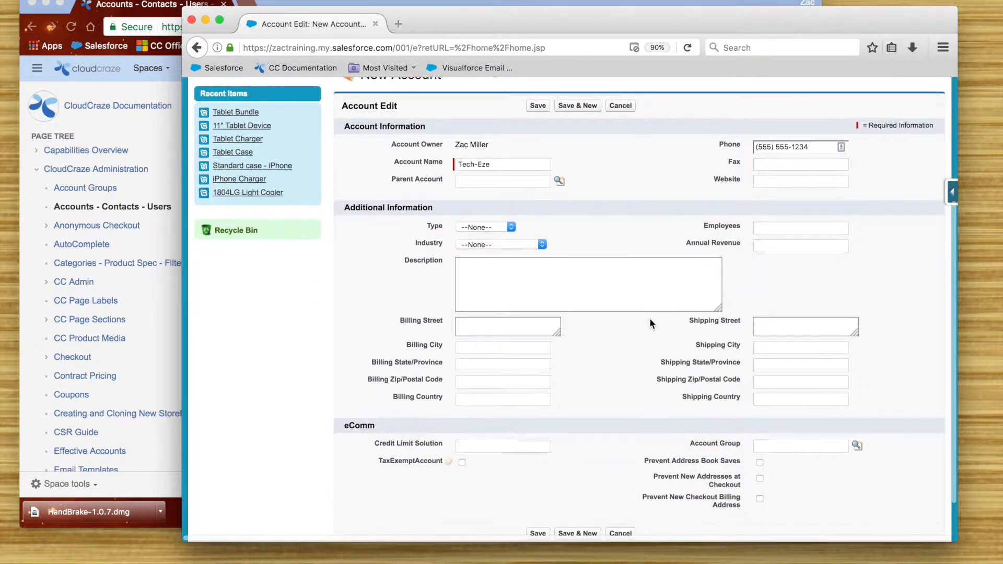
- Set the account Type to Customer and Industry to Technology
left_click(495, 227)
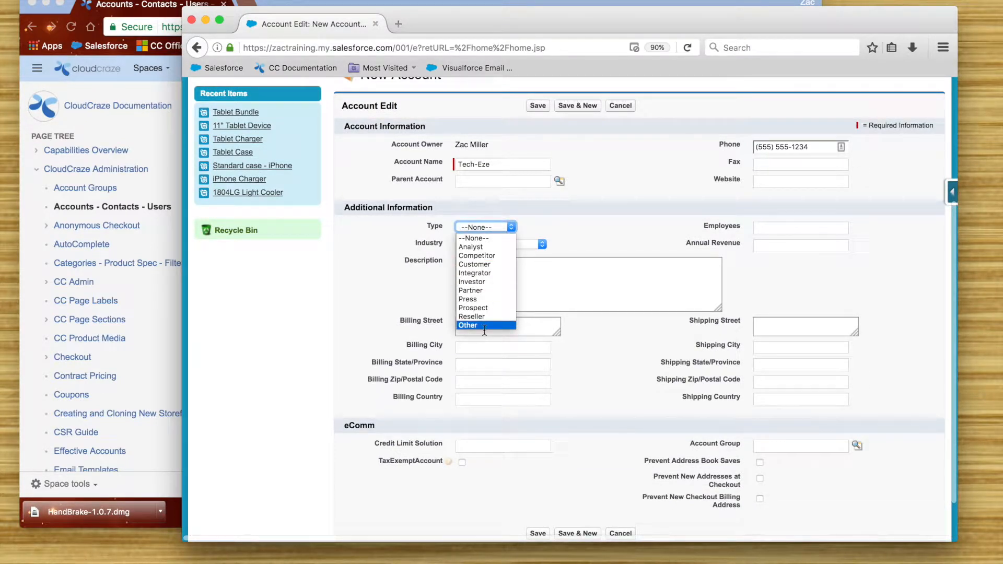
left_click(501, 264)
left_click(494, 245)
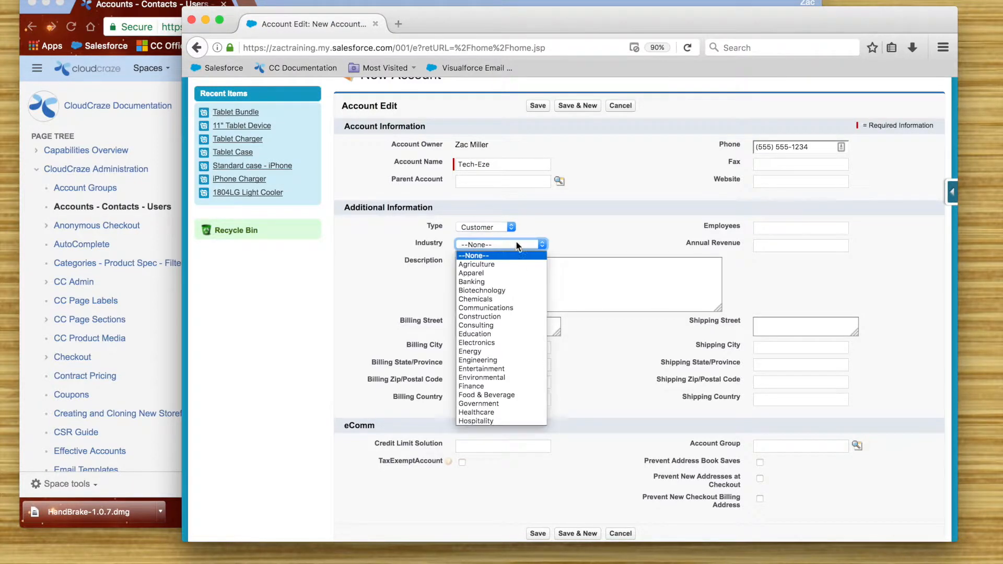
scroll(508, 321, "down", 3)
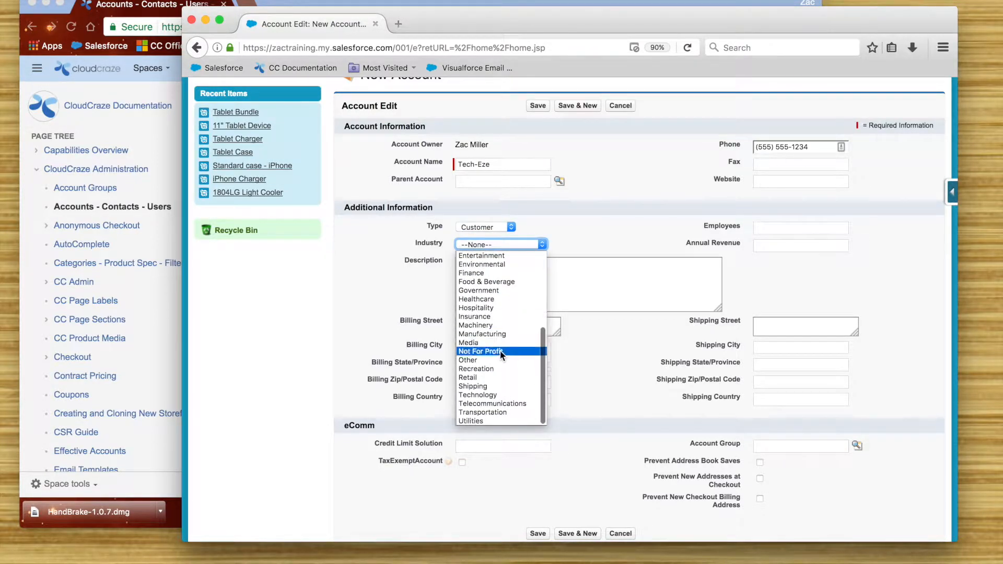
left_click(510, 389)
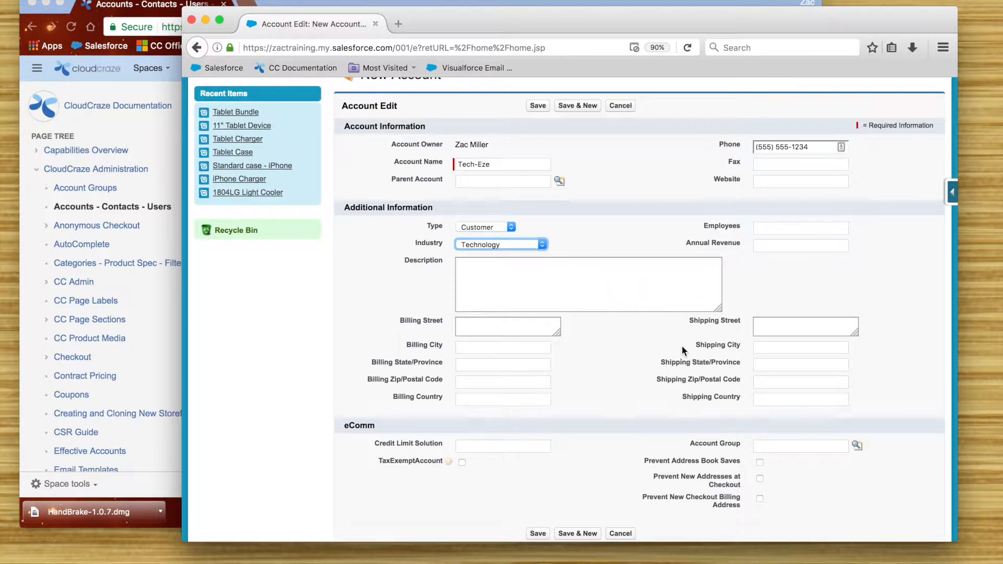
scroll(611, 419, "down", 2)
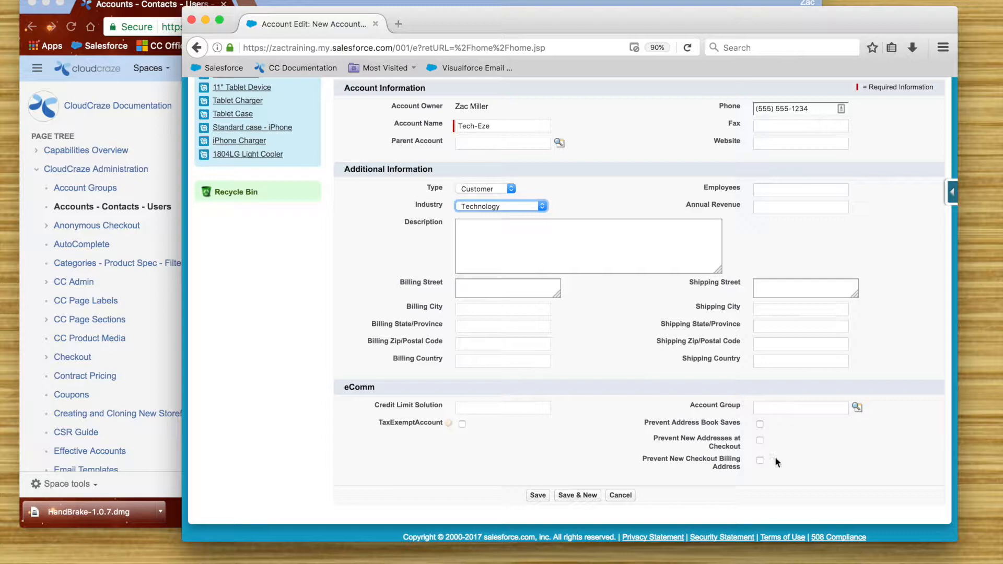
- Assign Tech-Eze to the Tier1 account group through the lookup and save the account
left_click(784, 409)
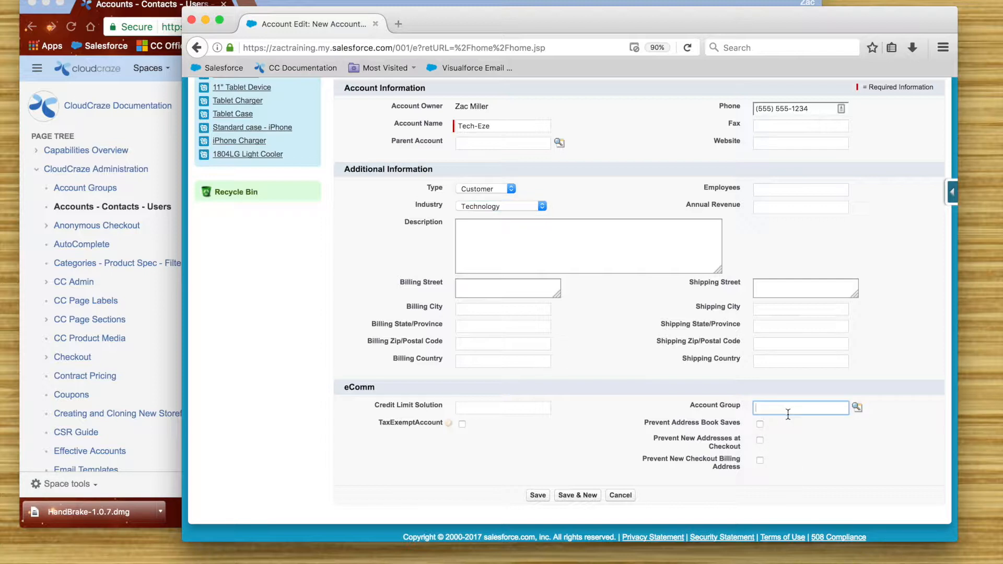
left_click(863, 409)
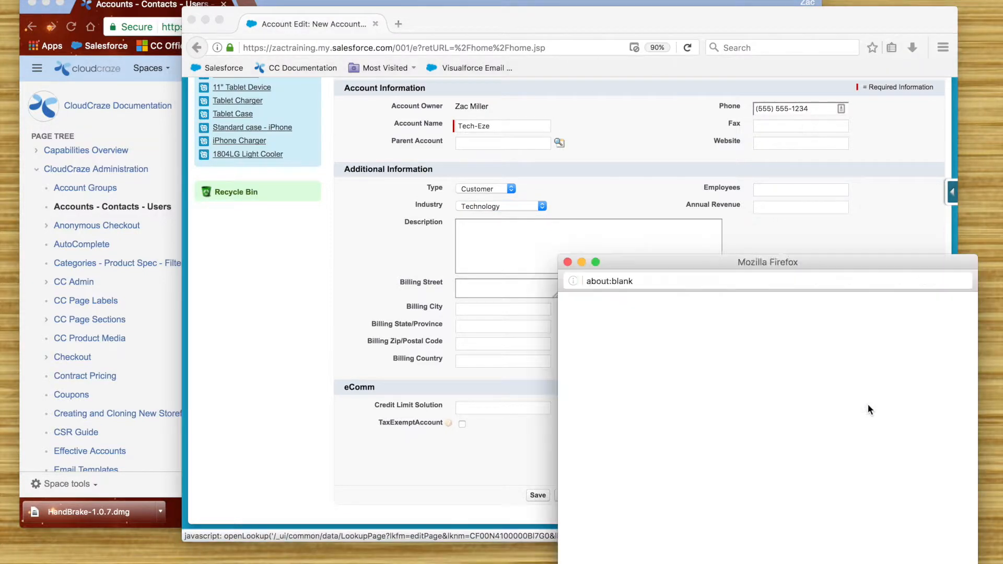
left_click_drag(804, 262, 673, 132)
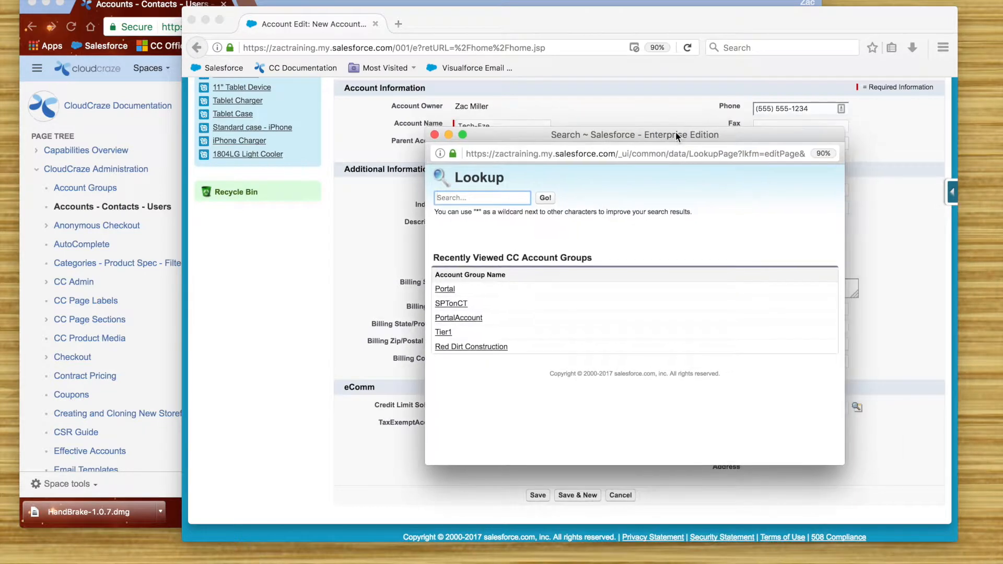
left_click_drag(751, 134, 642, 132)
left_click(336, 328)
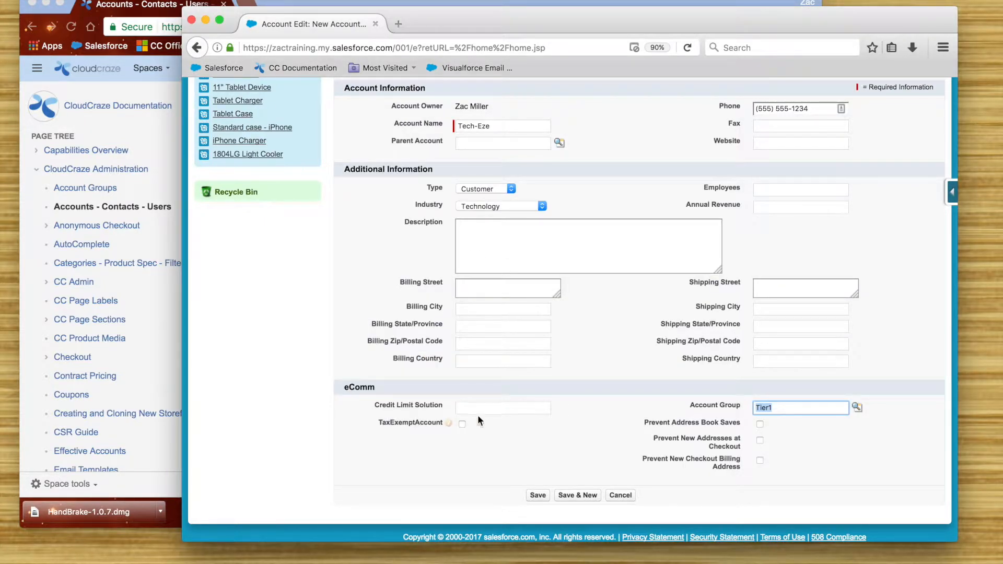
left_click(536, 495)
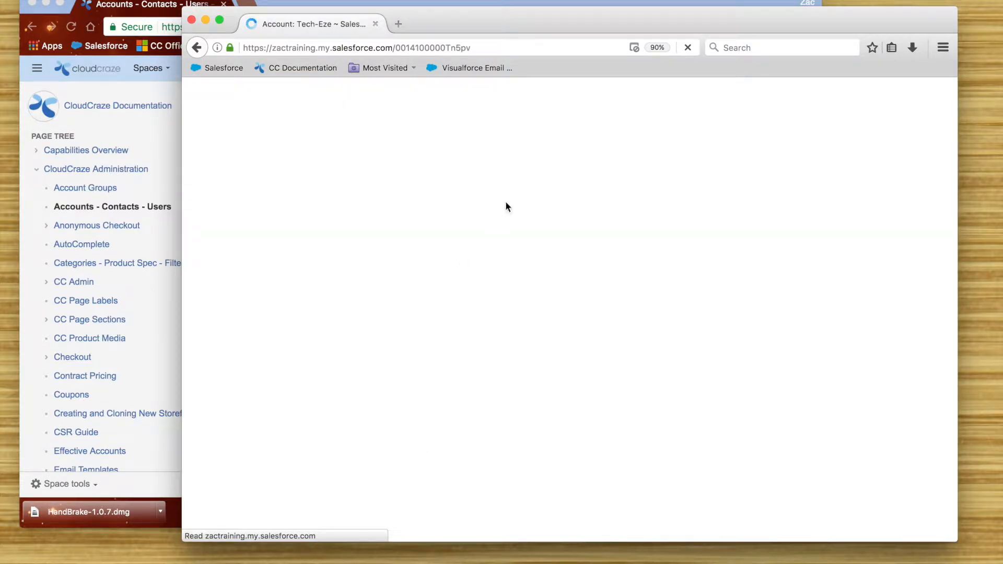
scroll(517, 241, "down", 10)
scroll(337, 298, "up", 5)
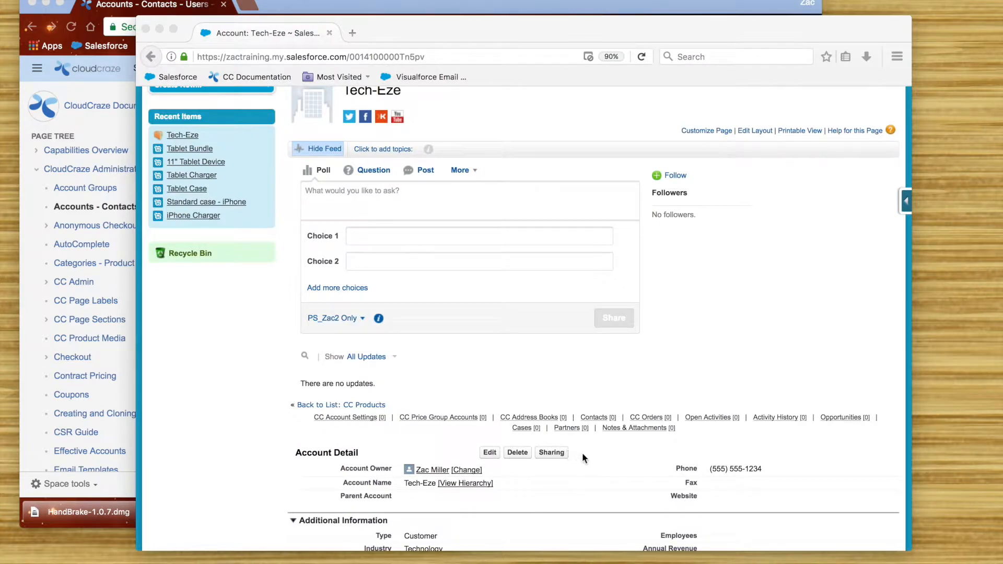
left_click(601, 452)
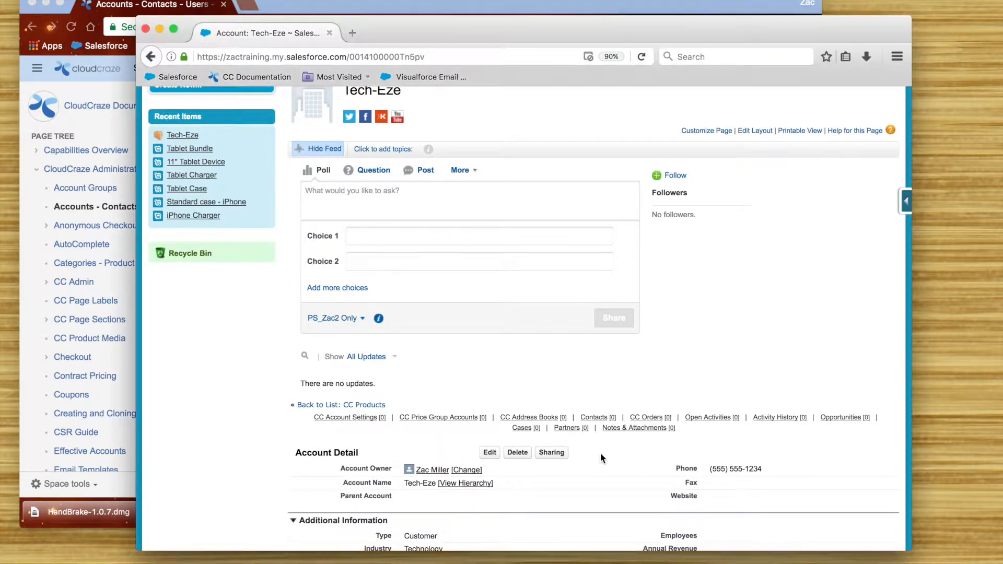
- Start a new Tech-Eze contact and enter the contact's first and last name
mouse_move(602, 419)
left_click(500, 437)
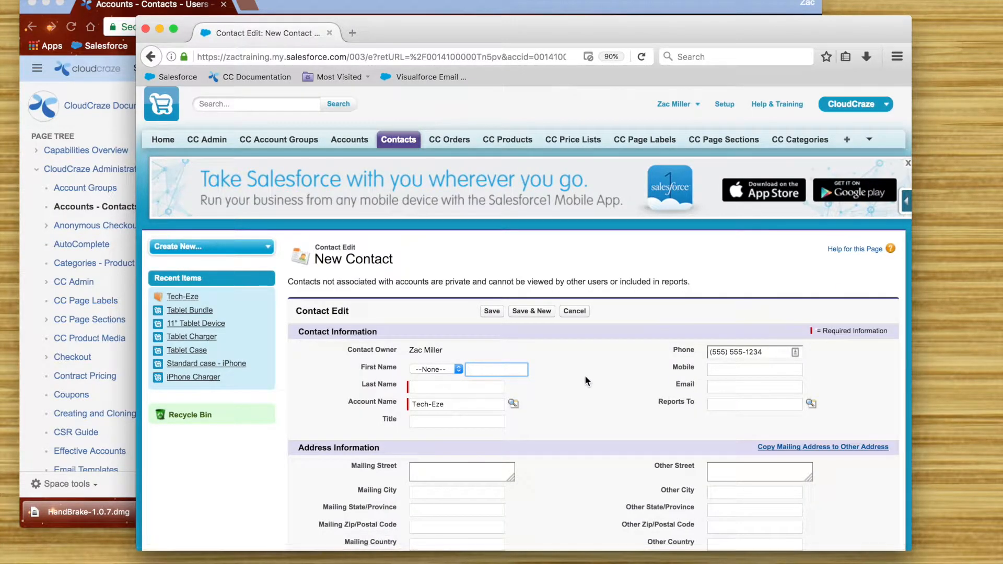
type("SAm")
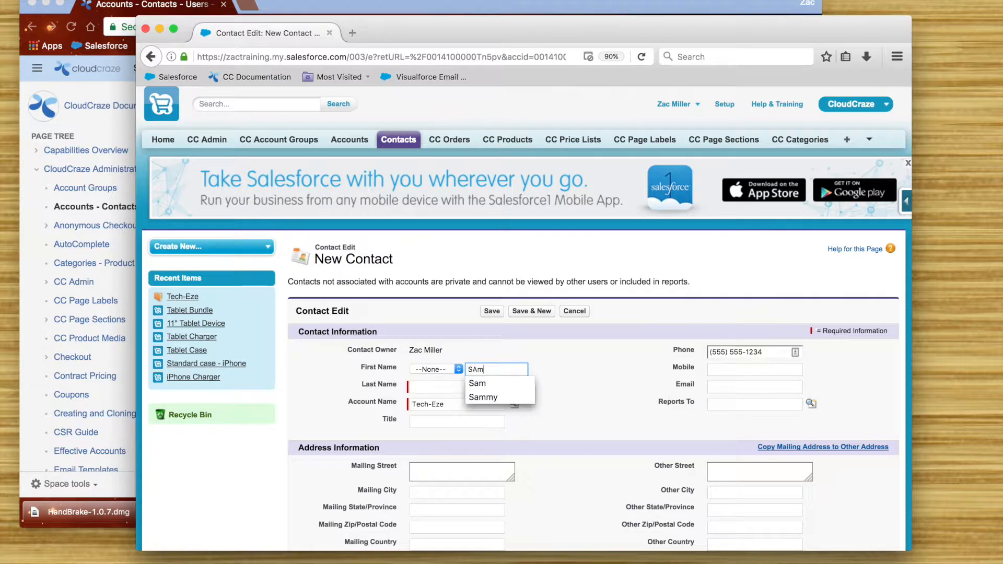
key("BackSpace")
key("BackSpace")
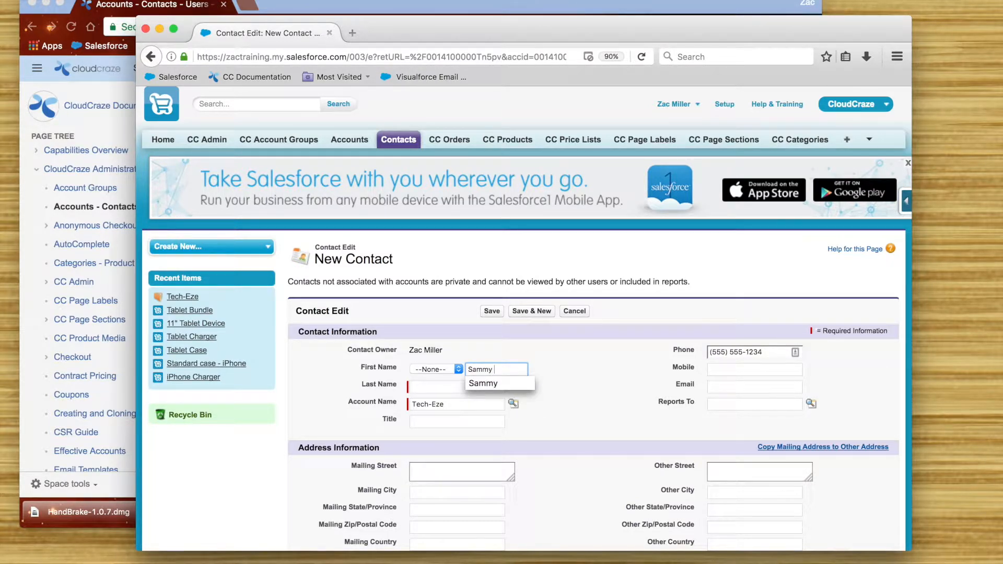
key("Tab")
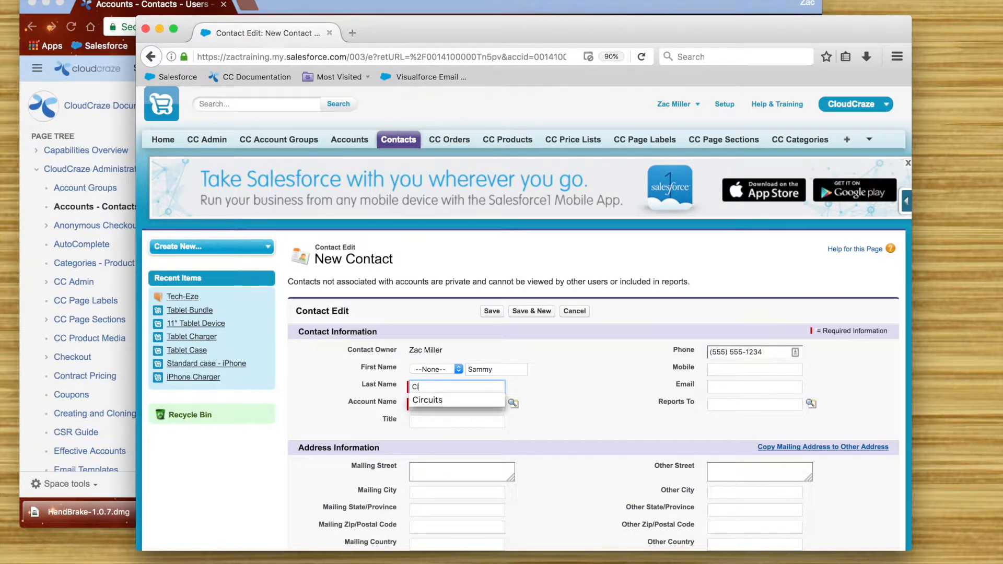
key("Return")
key("Tab")
key("Tab")
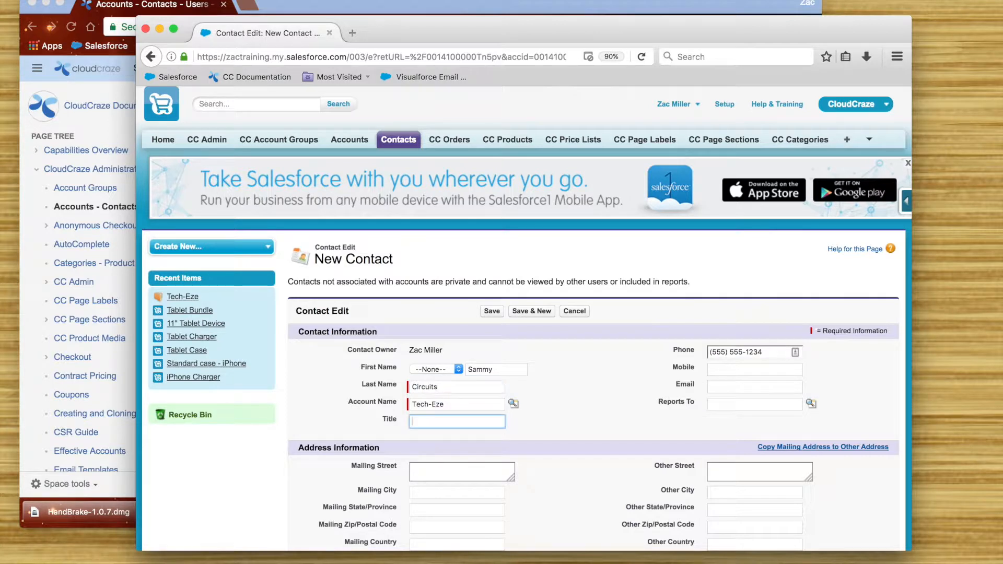
- Give the contact the title President, enter the company email address, and save
type("Pres")
key("Down")
key("Down")
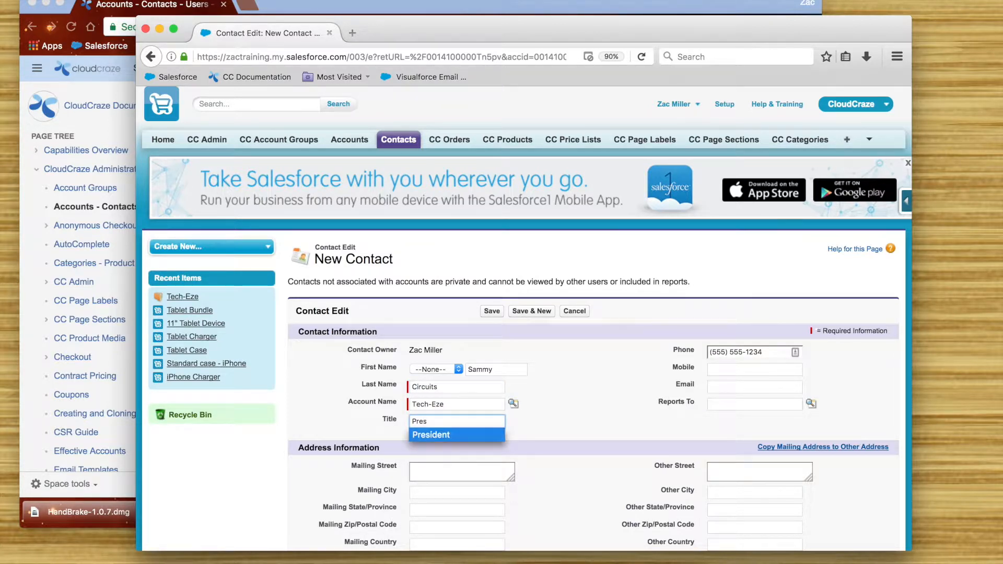
key("Return")
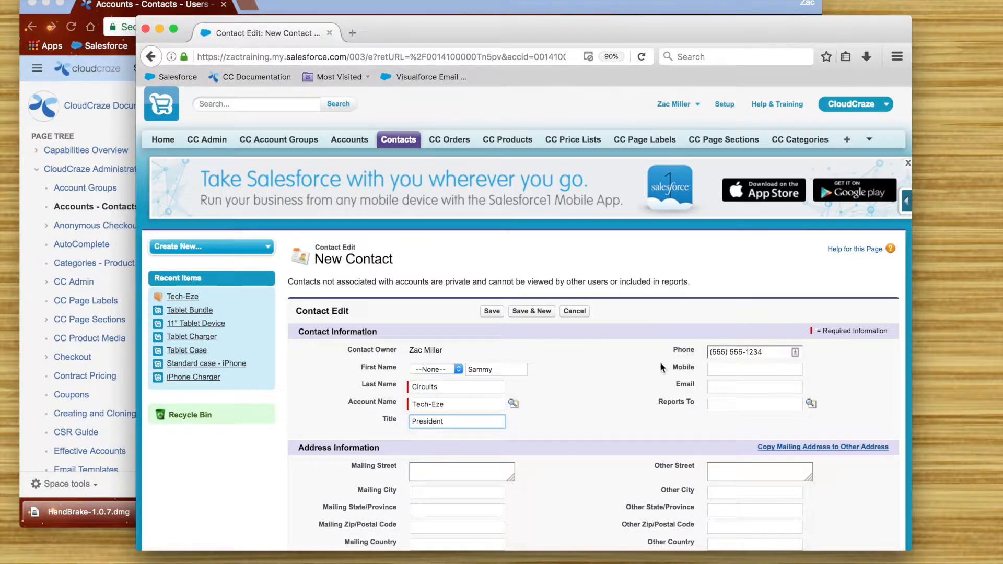
left_click(761, 387)
scroll(763, 386, "down", 1)
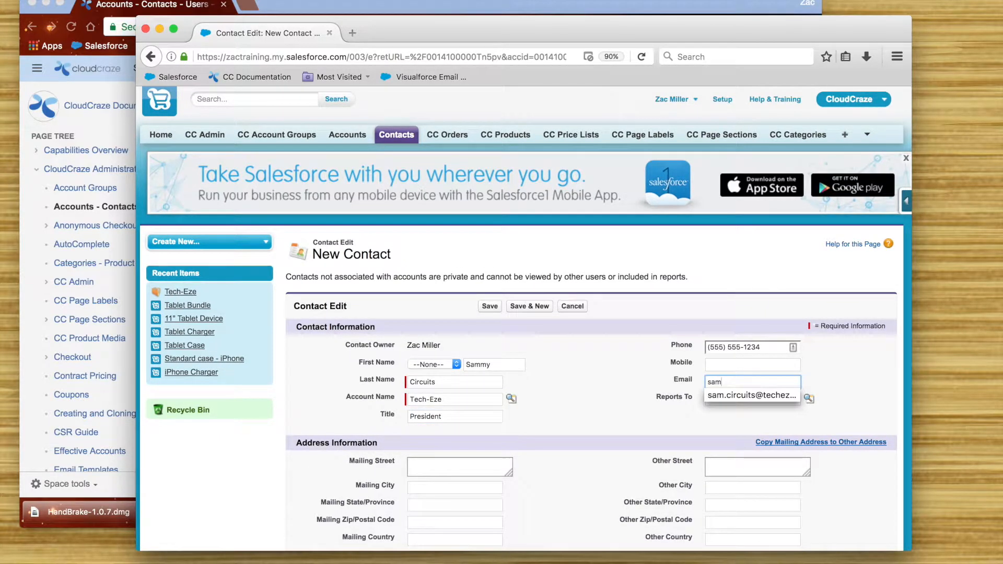
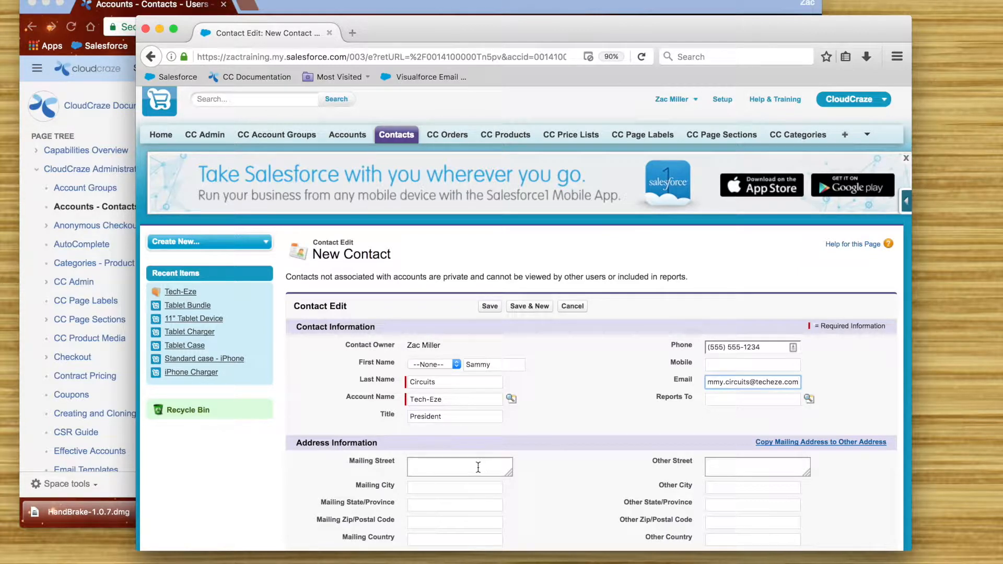
scroll(581, 422, "down", 3)
scroll(580, 423, "down", 5)
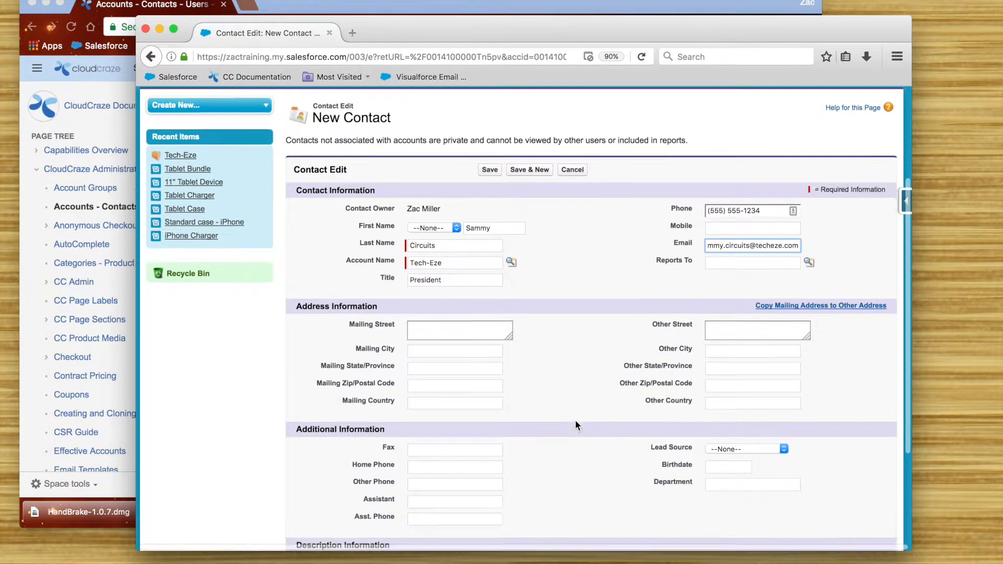
scroll(569, 411, "down", 1)
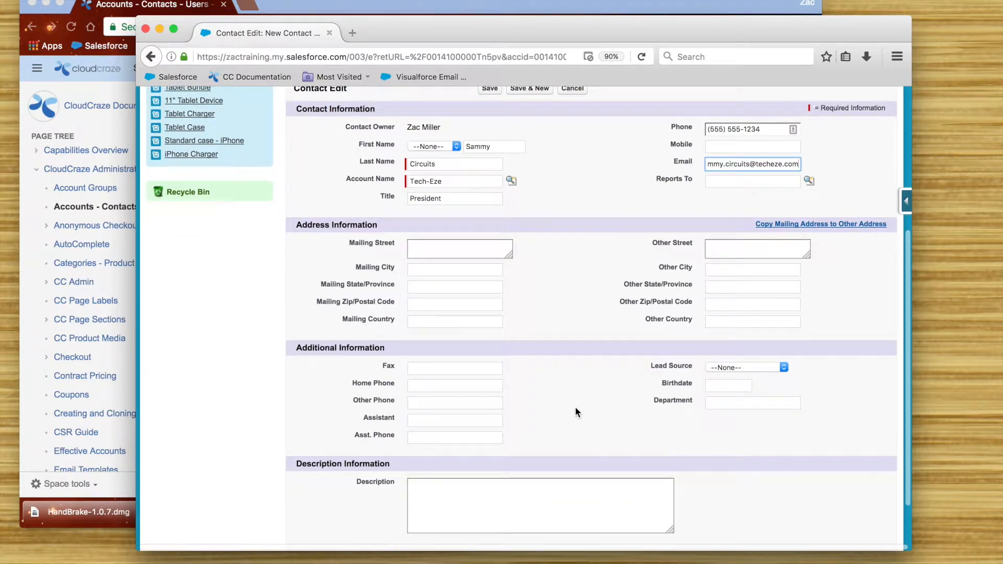
scroll(578, 406, "down", 3)
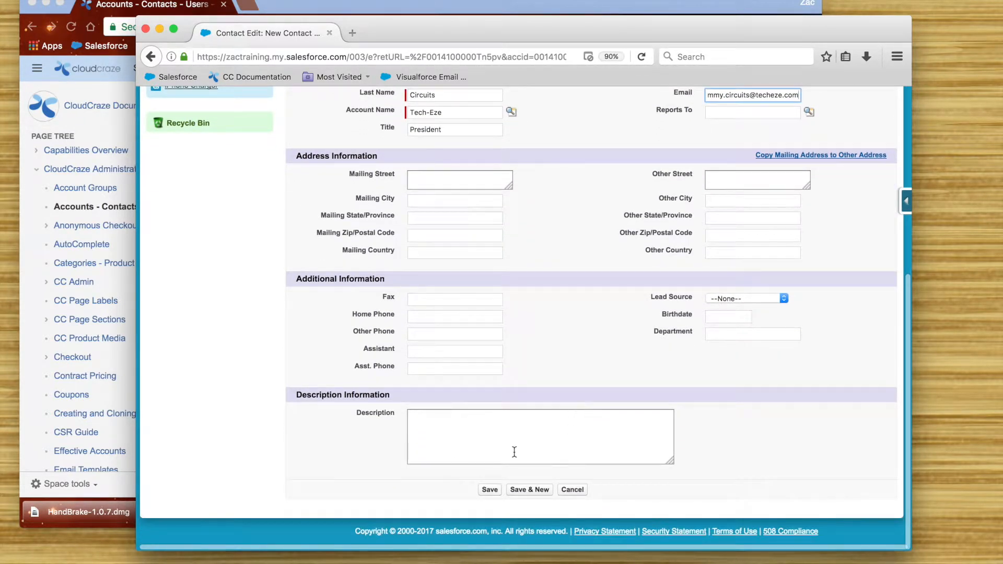
left_click(490, 492)
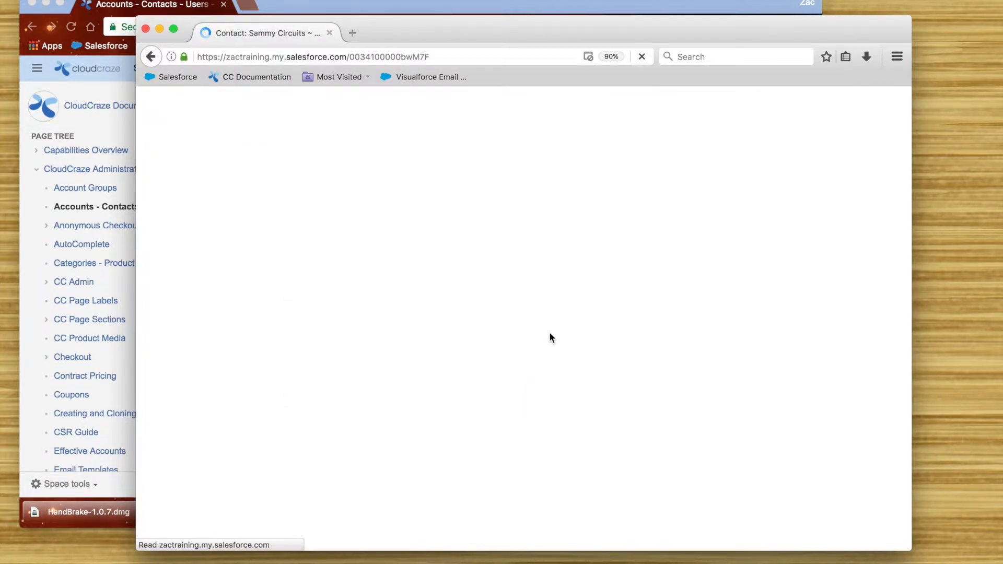
- Return to the Tech-Eze account and start another contact from its Contacts list
scroll(556, 347, "down", 3)
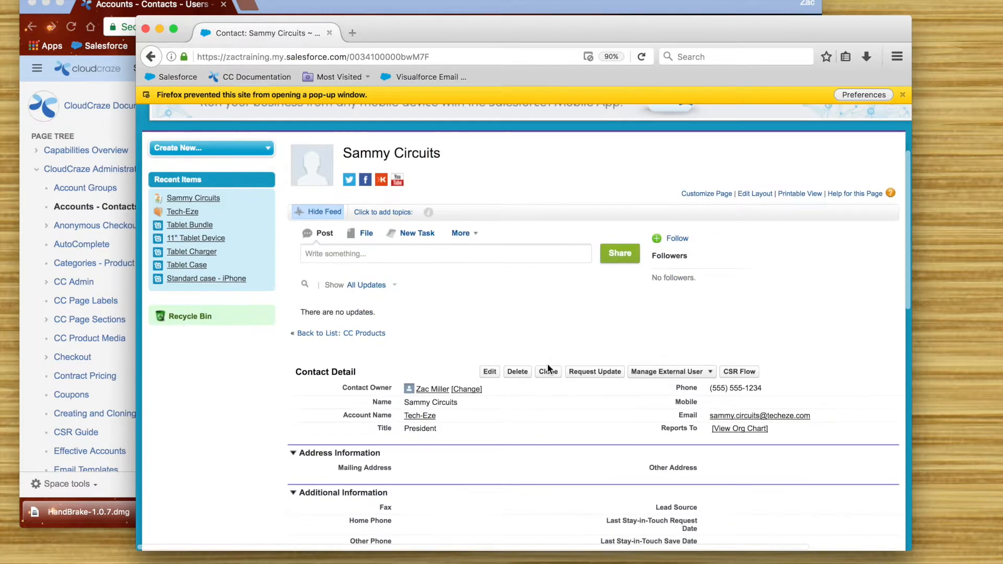
left_click(426, 416)
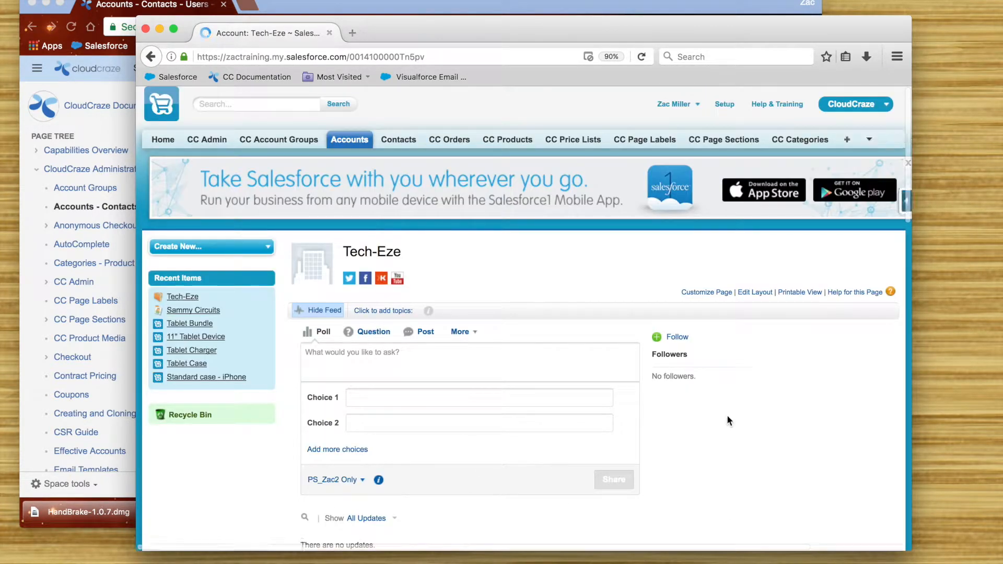
scroll(722, 422, "down", 5)
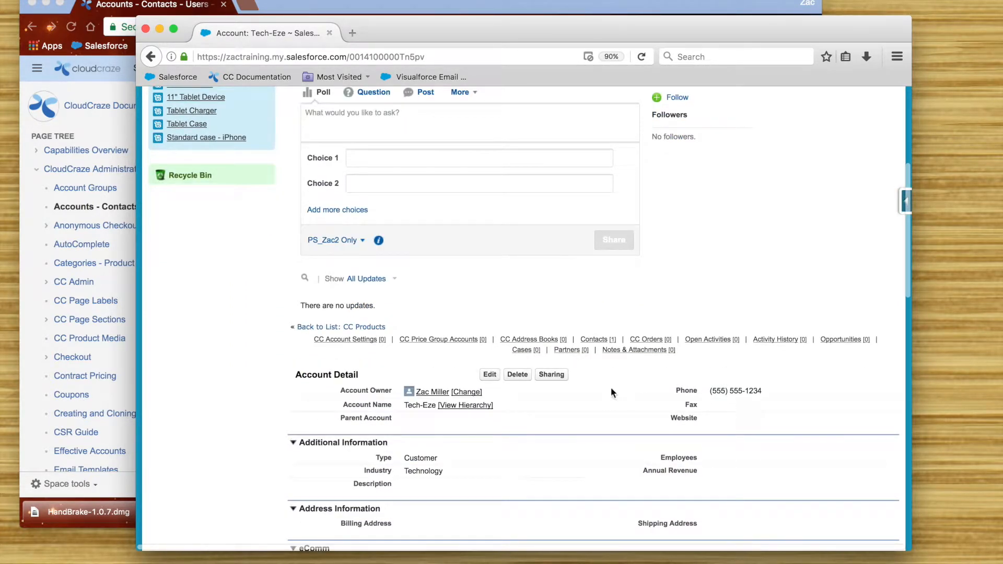
mouse_move(599, 340)
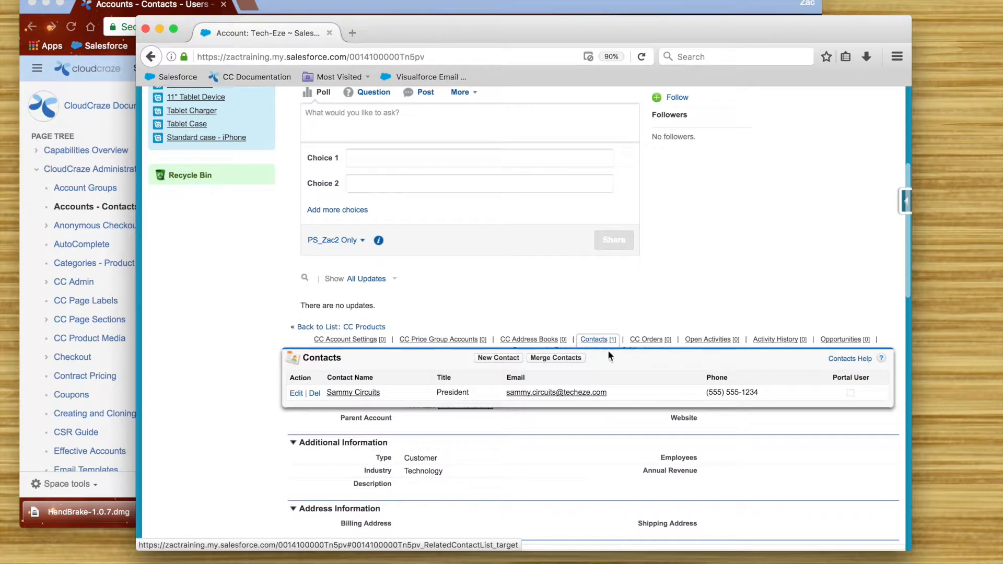
left_click(498, 360)
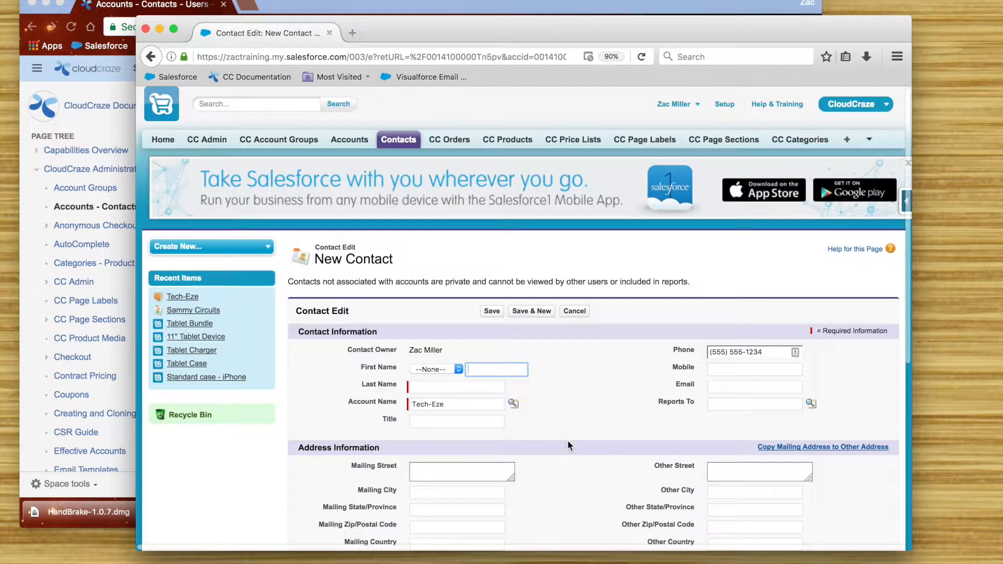
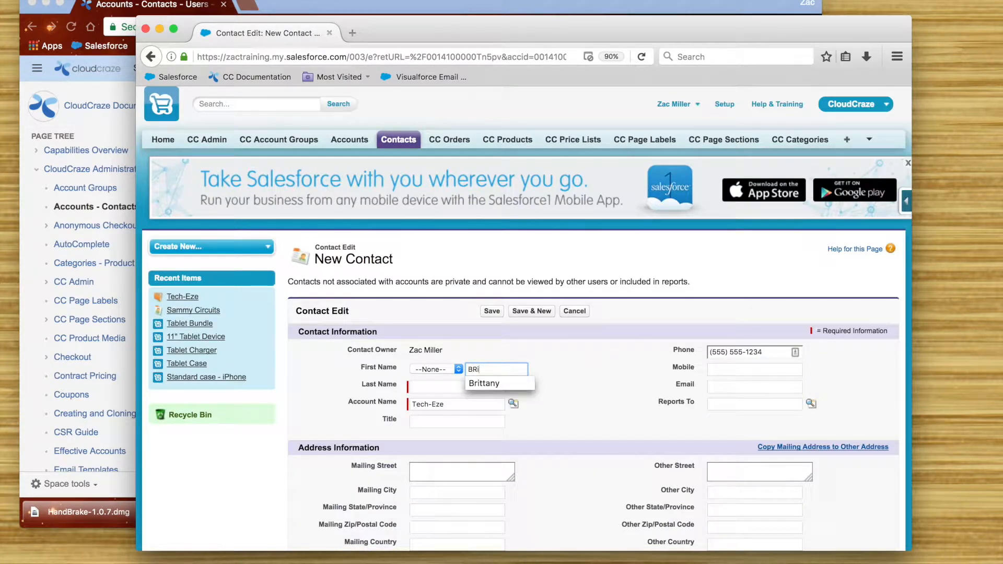
- Enter the second contact's first and last name and the title Strategic Buyer
key("Down")
key("Return")
key("Tab")
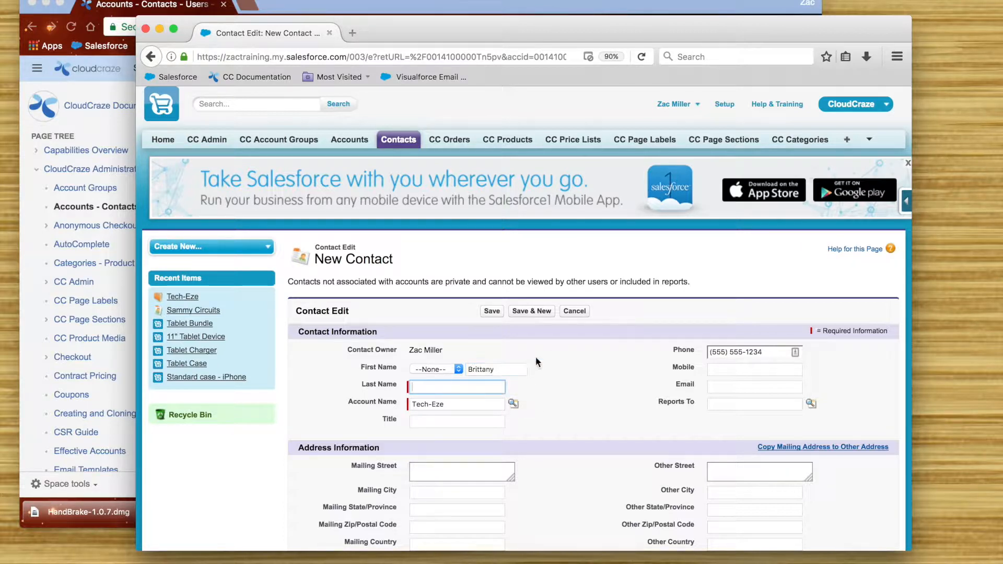
left_click(493, 418)
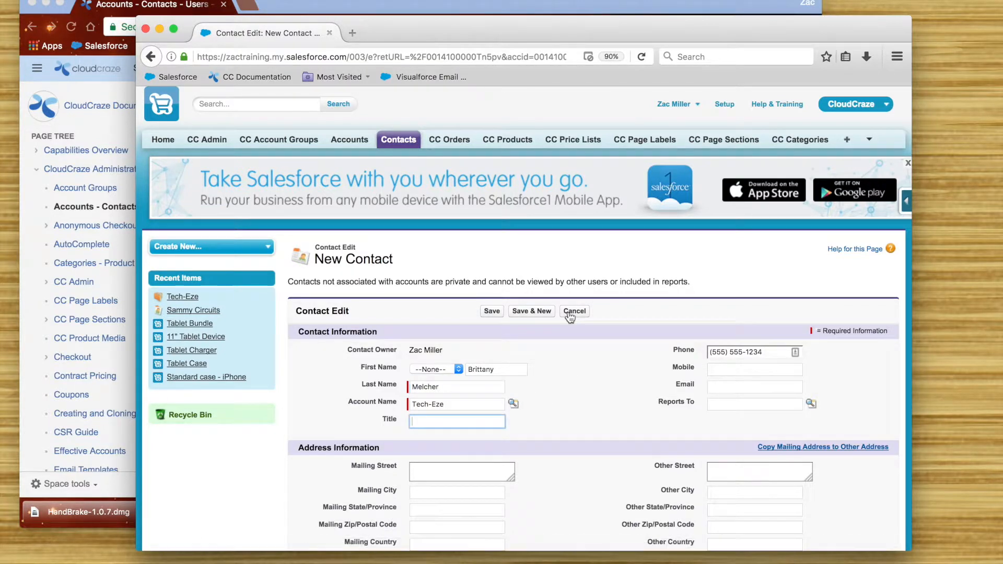
type("Strategiz")
key("BackSpace")
type("c Buyer")
- Add the company email, set Reports To to the first contact, and save
left_click(767, 385)
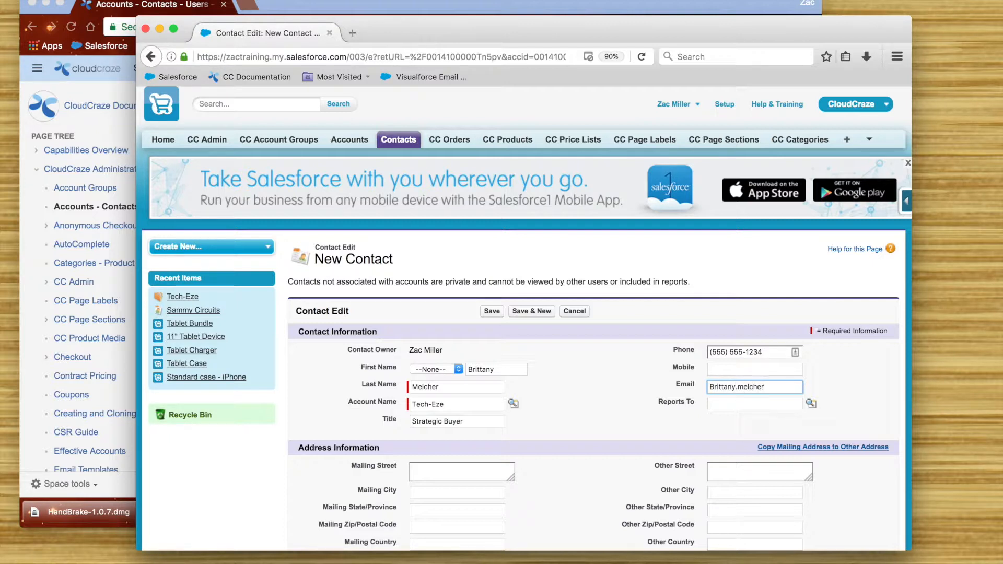
left_click(754, 403)
type("Sammy")
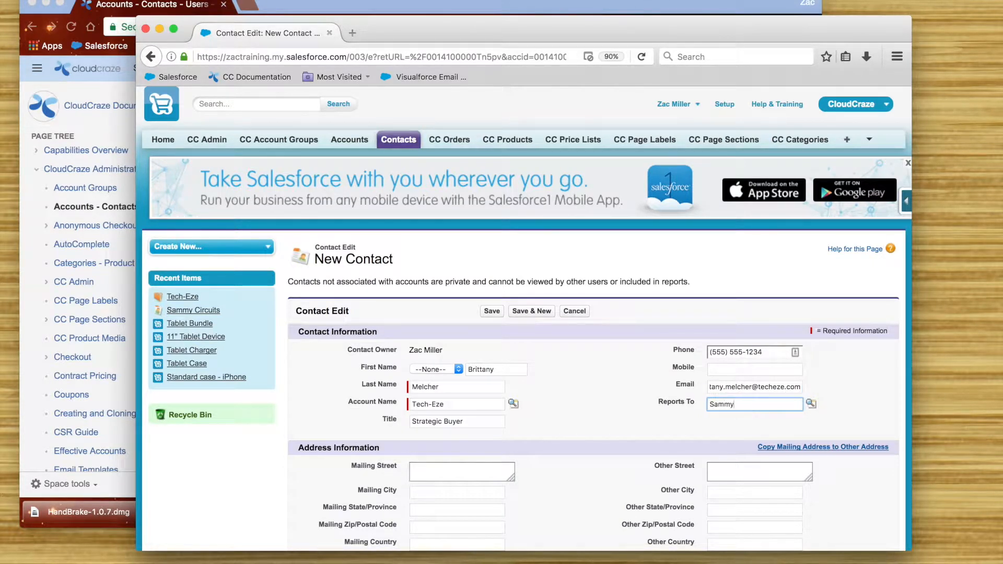
left_click(810, 405)
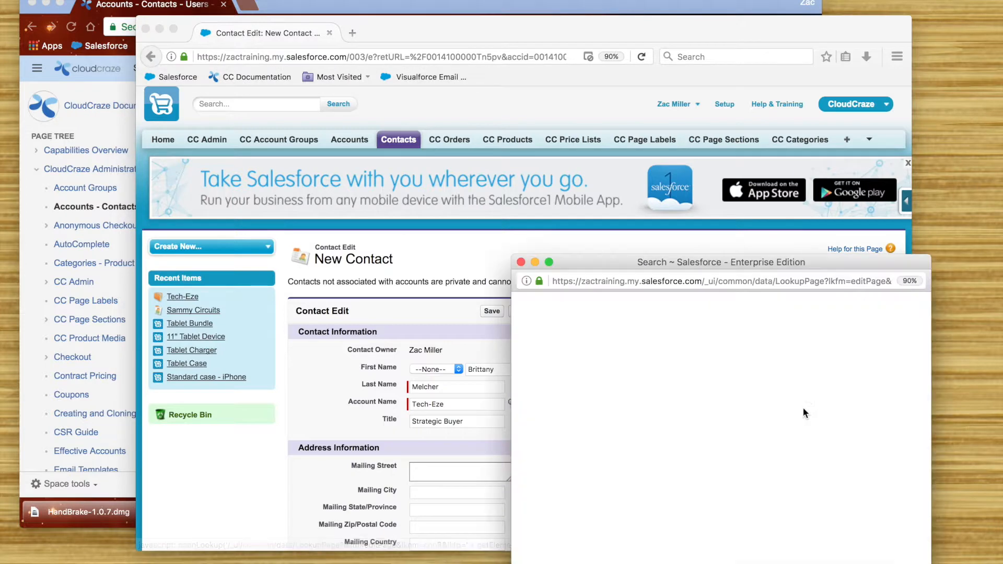
left_click(549, 425)
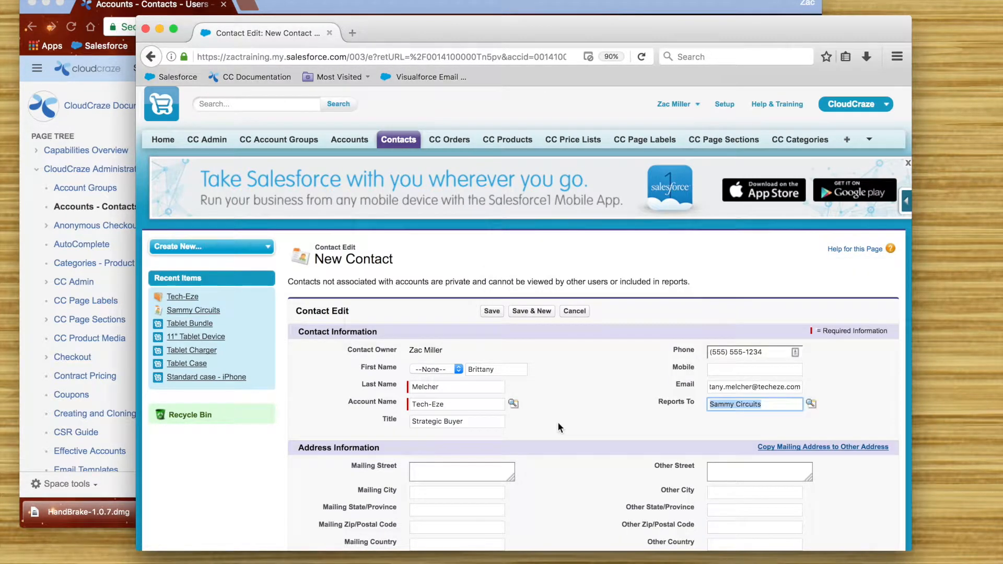
scroll(610, 424, "down", 2)
scroll(609, 421, "down", 5)
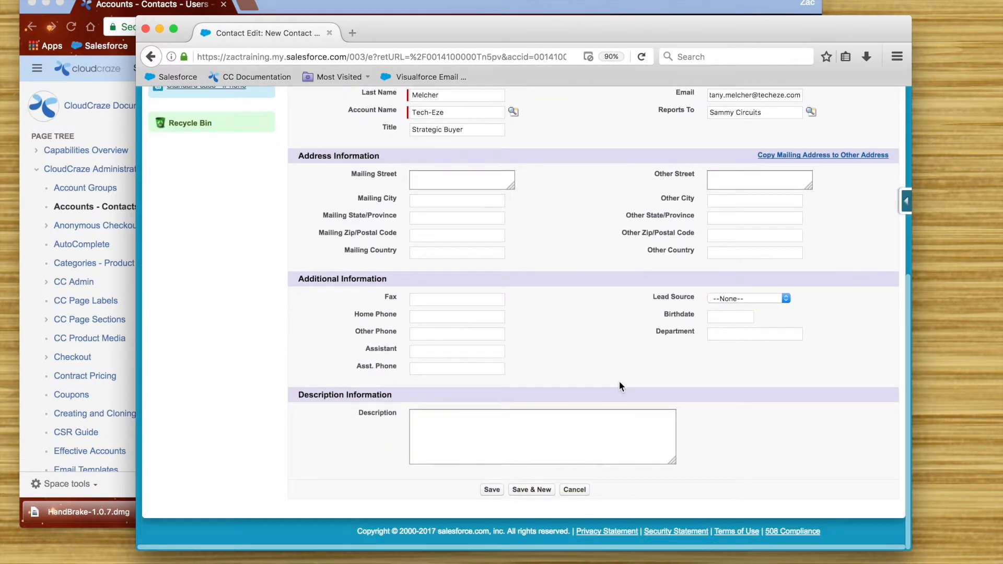
left_click(491, 490)
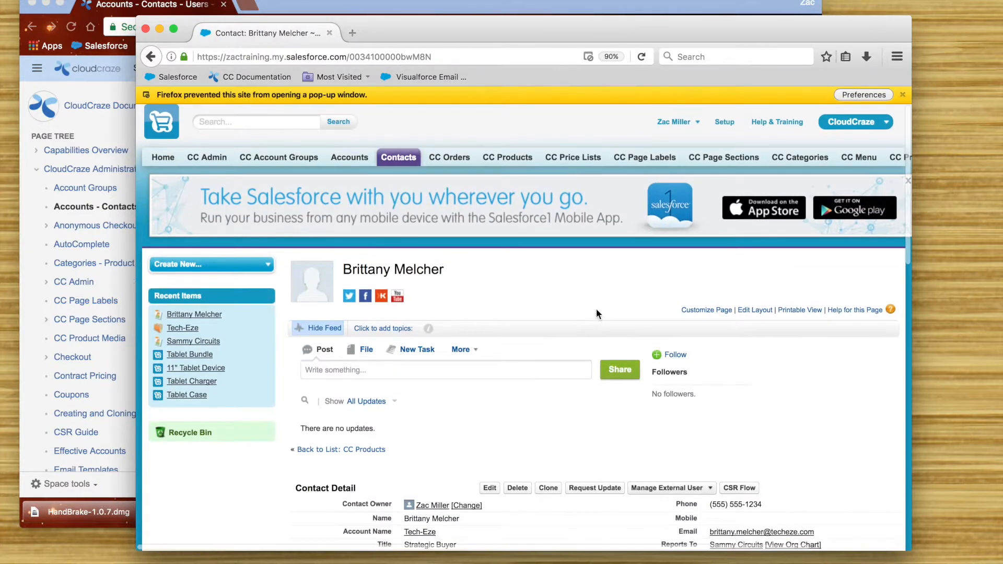
- Go back to Tech-Eze and open the Strategic Buyer contact, revealing the Manage External User options
scroll(601, 373, "down", 5)
scroll(595, 382, "down", 3)
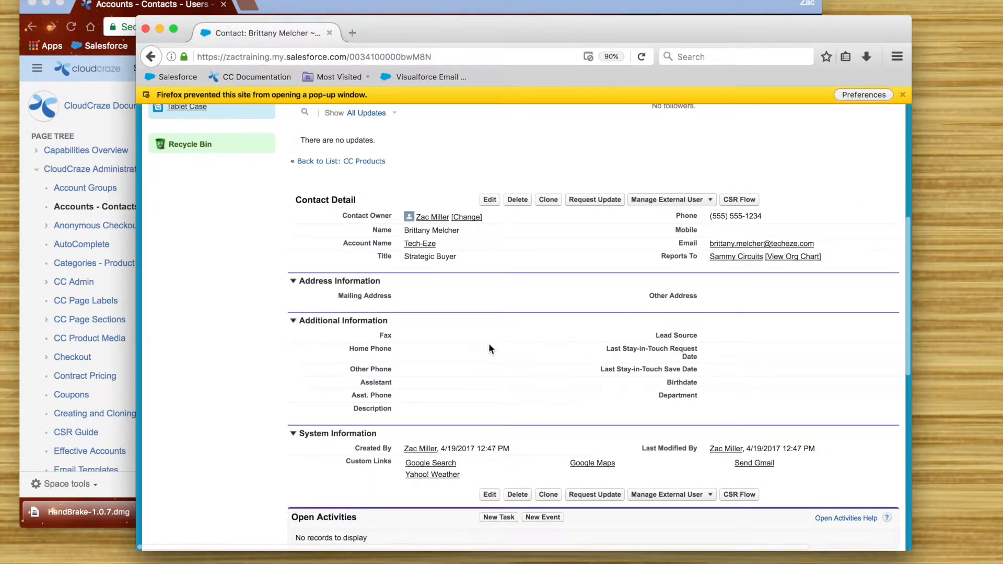
left_click(421, 245)
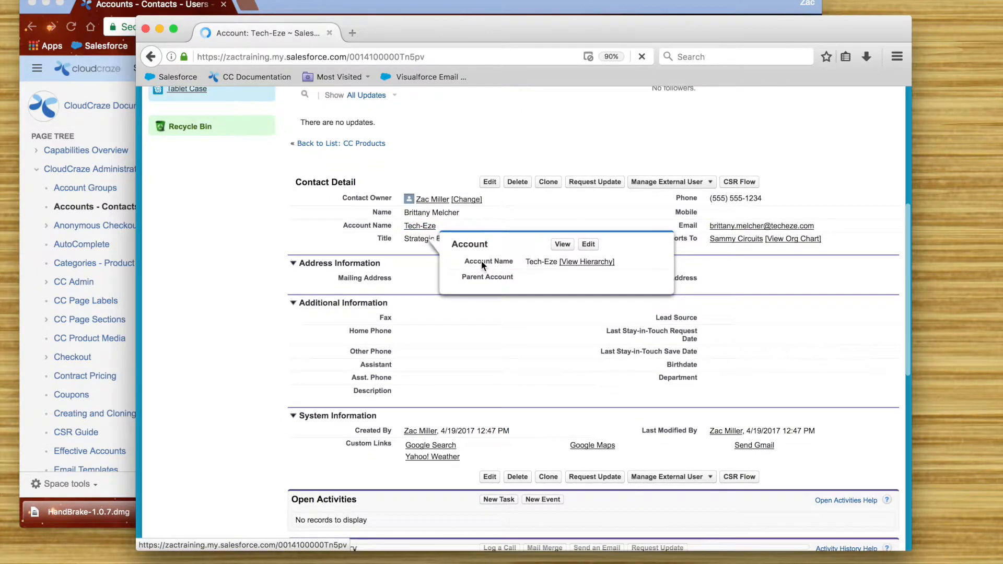
scroll(463, 365, "down", 10)
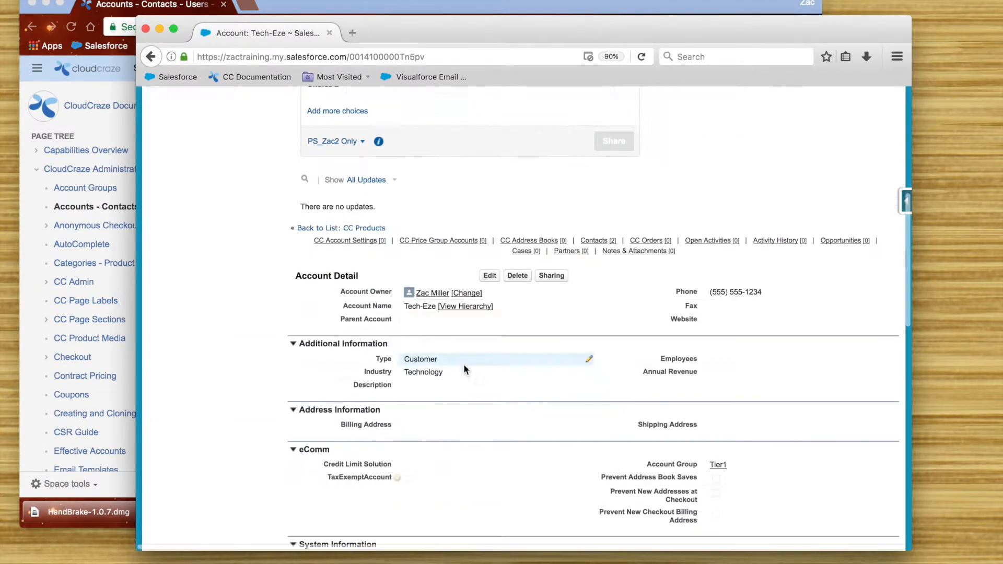
scroll(414, 267, "up", 3)
mouse_move(601, 223)
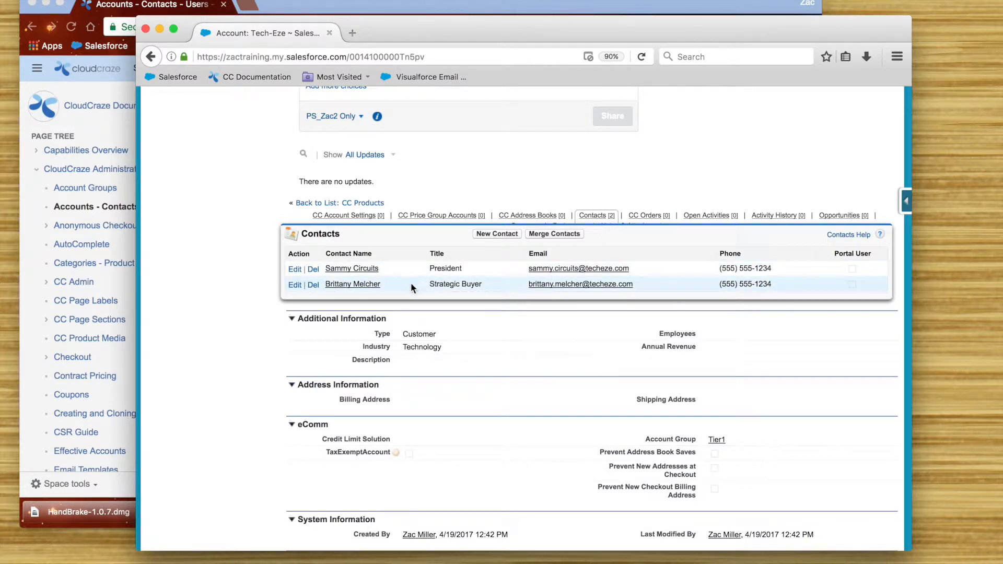
left_click(360, 285)
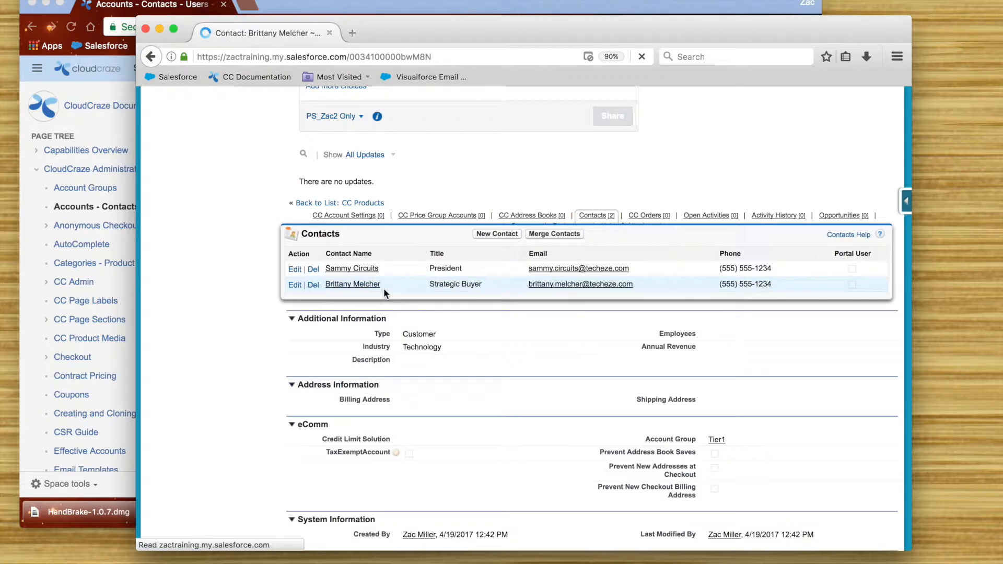
scroll(623, 366, "down", 3)
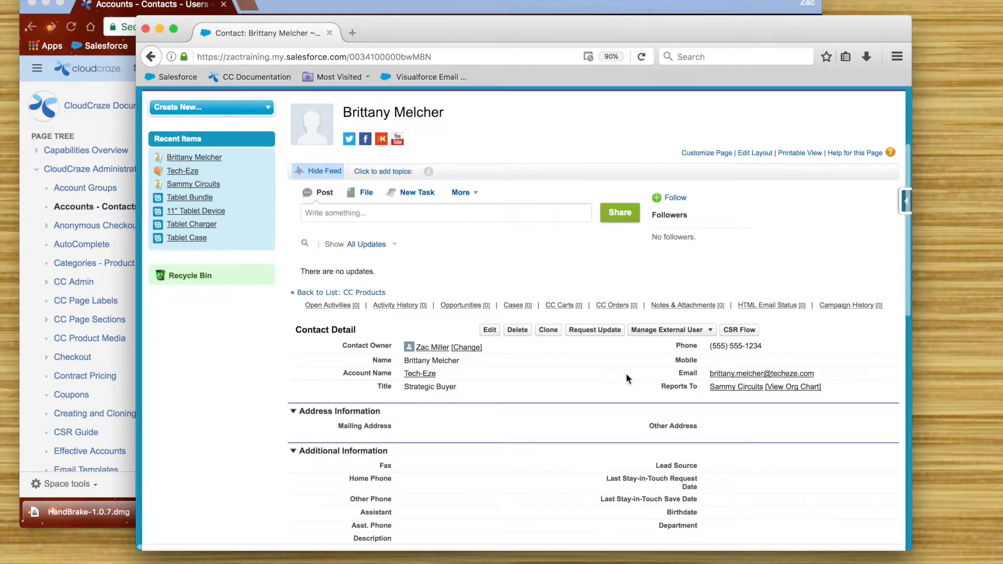
mouse_move(704, 334)
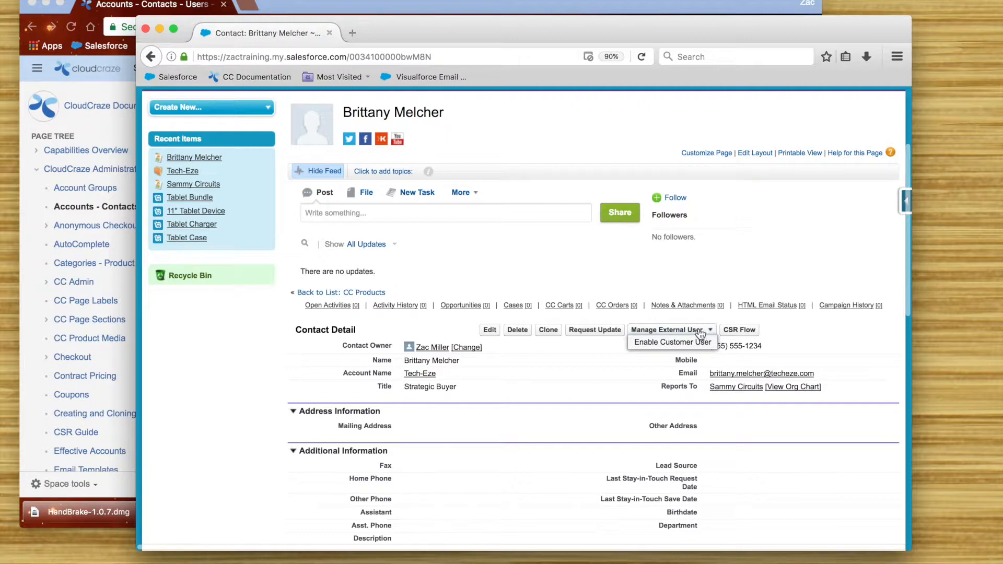
- Enable the contact as a customer user with profile CloudCraze Customer Community User and company Tech-Eze
left_click(681, 345)
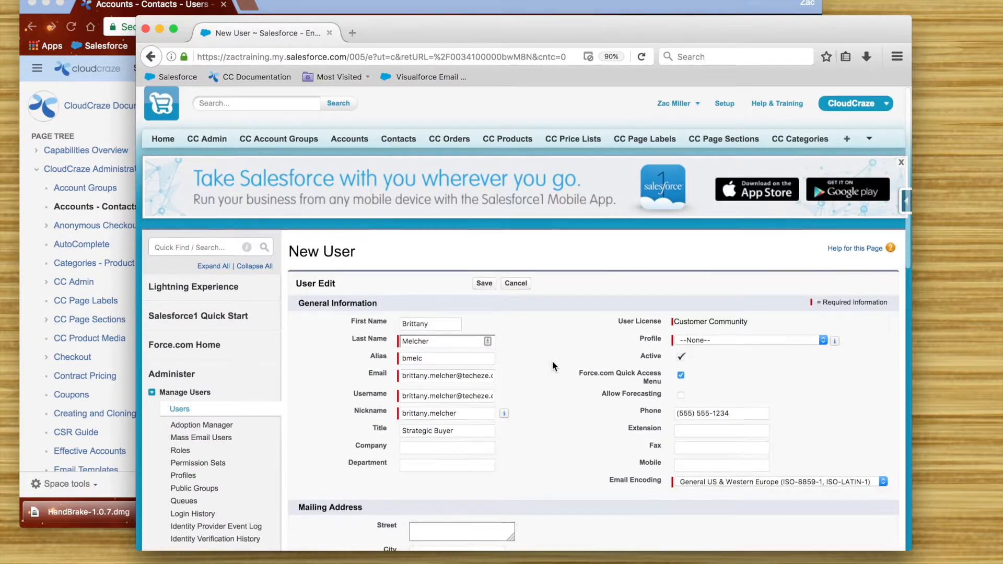
scroll(553, 361, "down", 4)
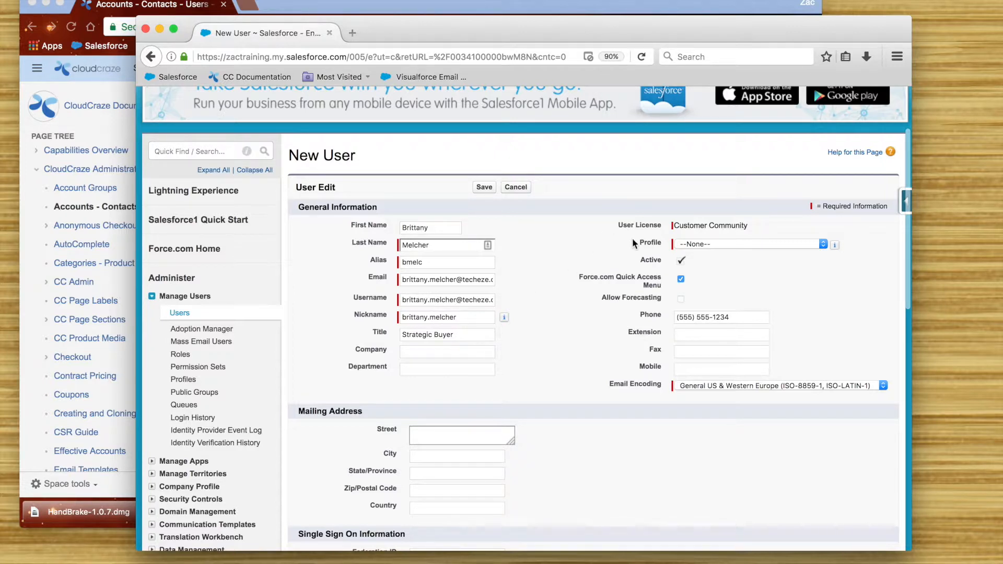
left_click(729, 244)
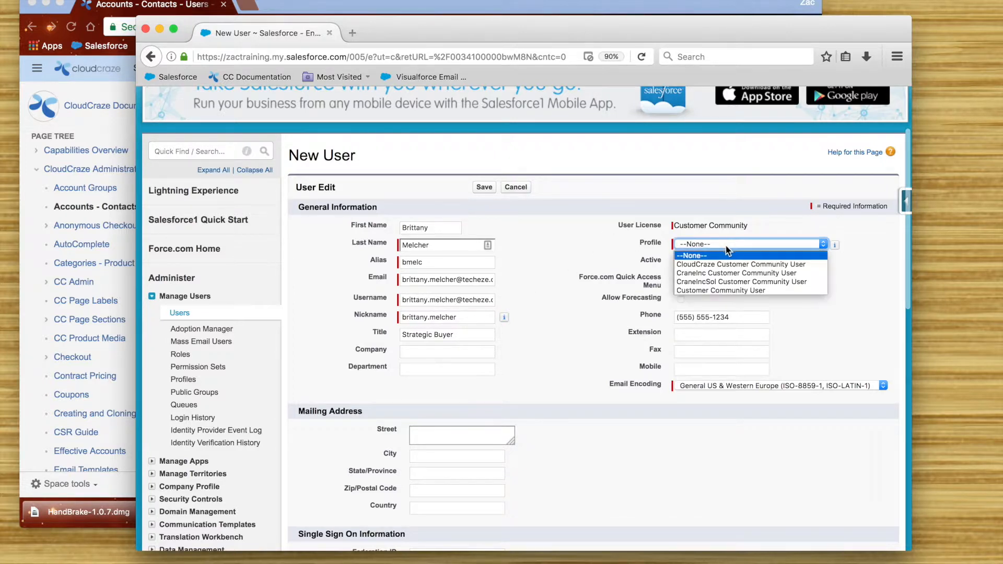
left_click(770, 264)
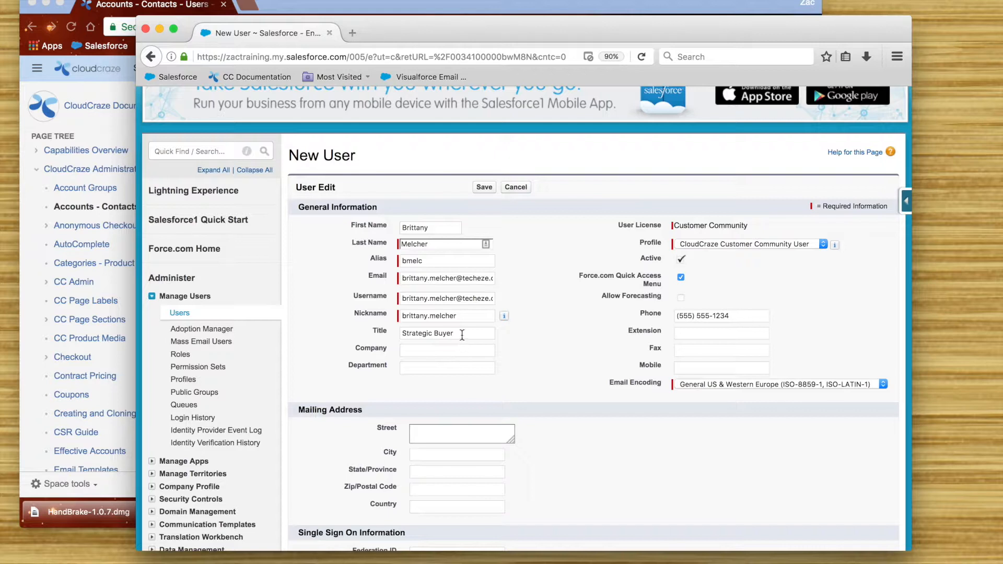
left_click(477, 350)
type("Tech-Eze")
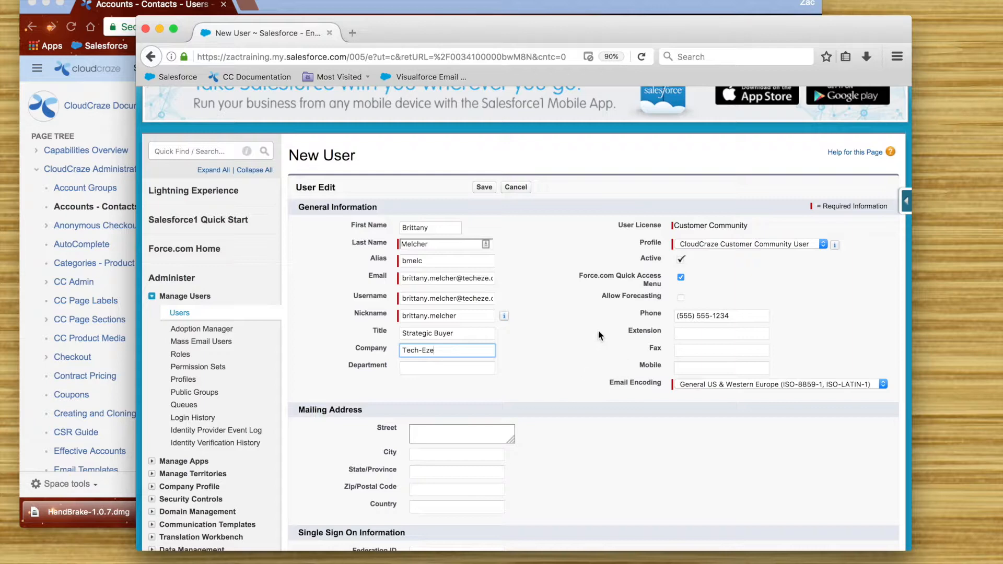
- Set the eComm currency to USD and save the new community user
scroll(564, 432, "down", 5)
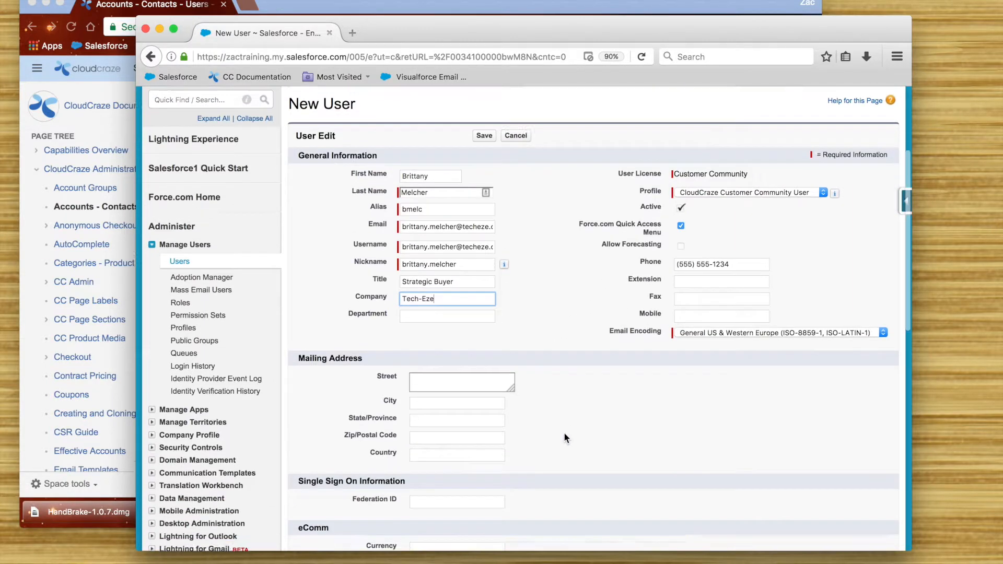
left_click(472, 409)
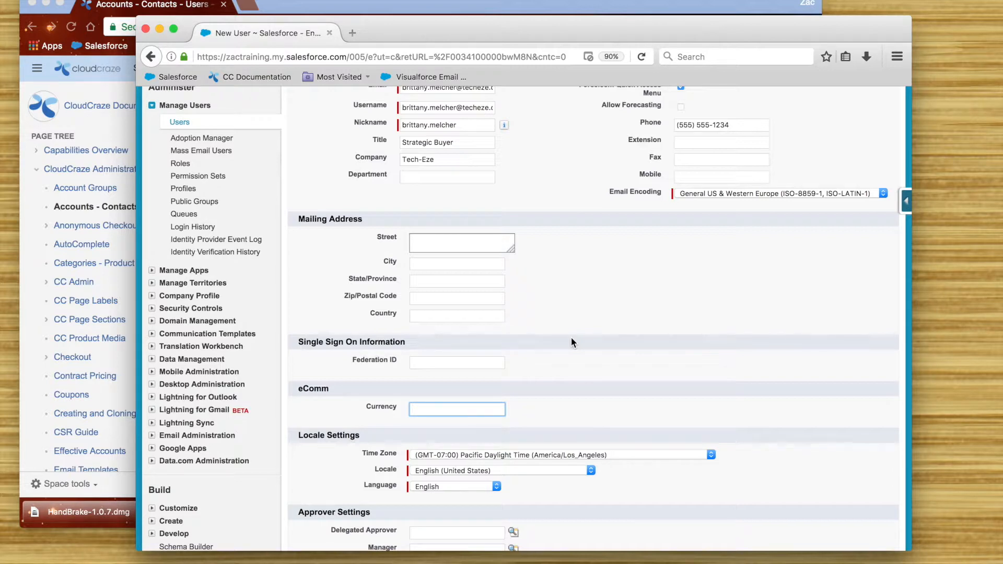
type("USD")
left_click(652, 345)
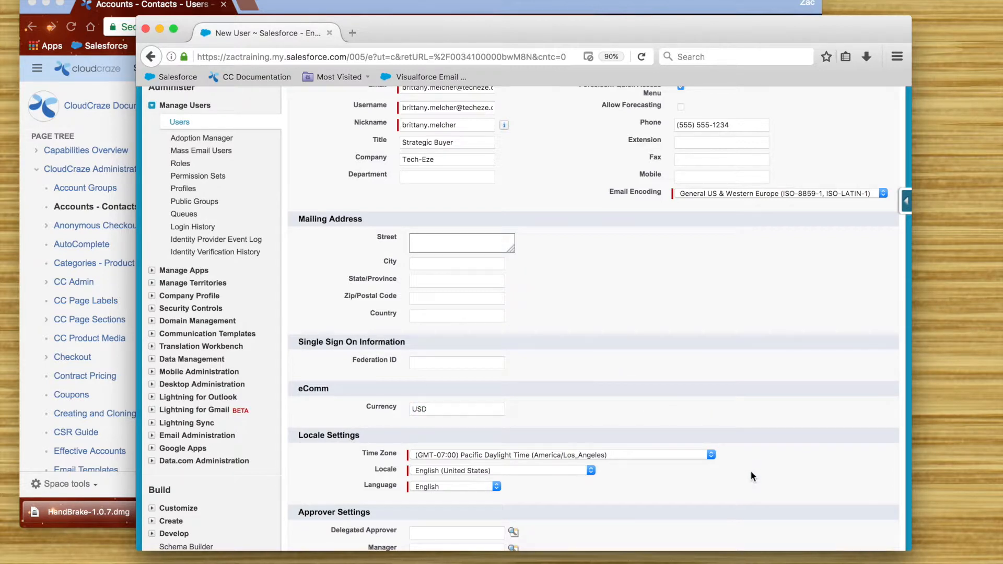
scroll(751, 471, "down", 4)
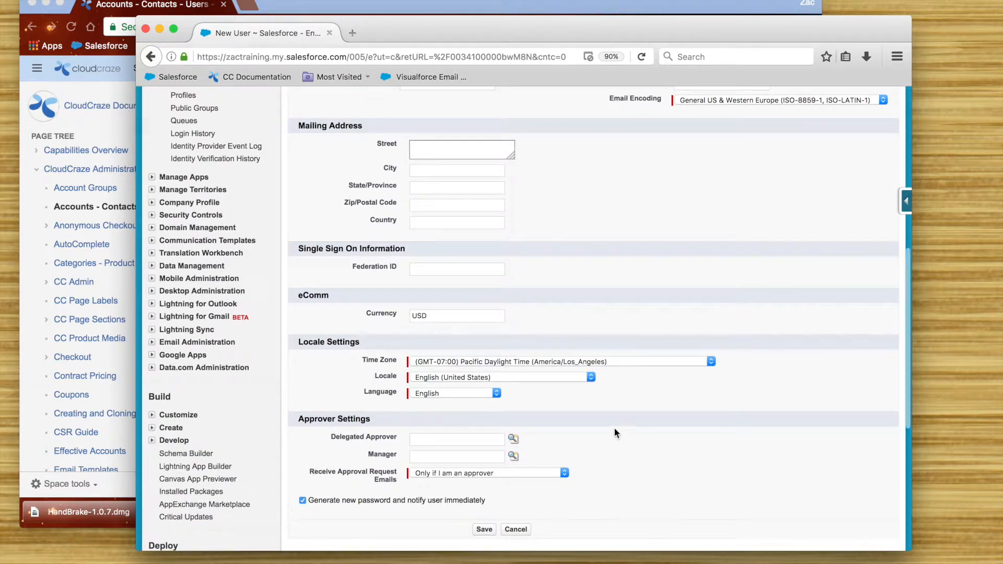
scroll(572, 423, "down", 1)
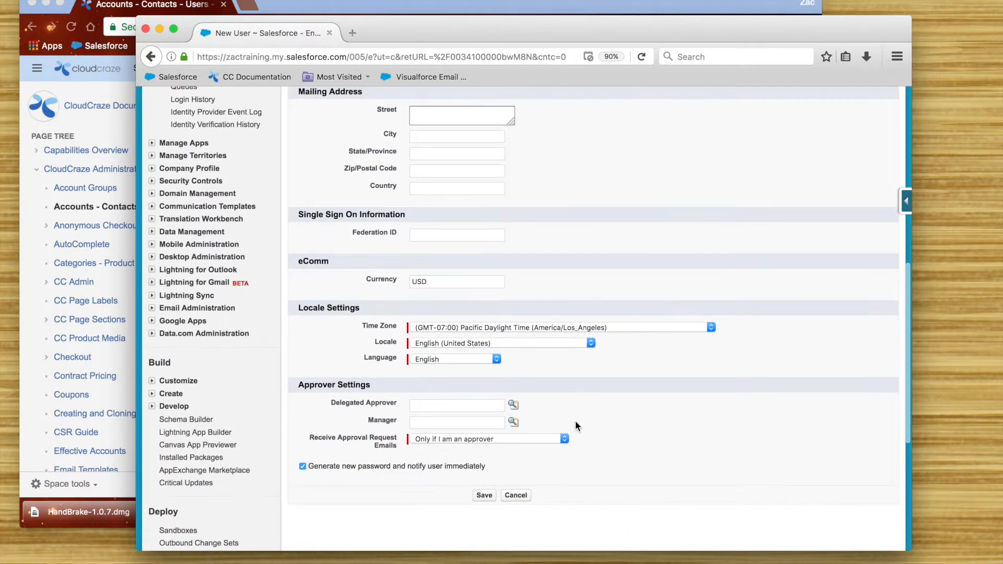
scroll(620, 400, "down", 2)
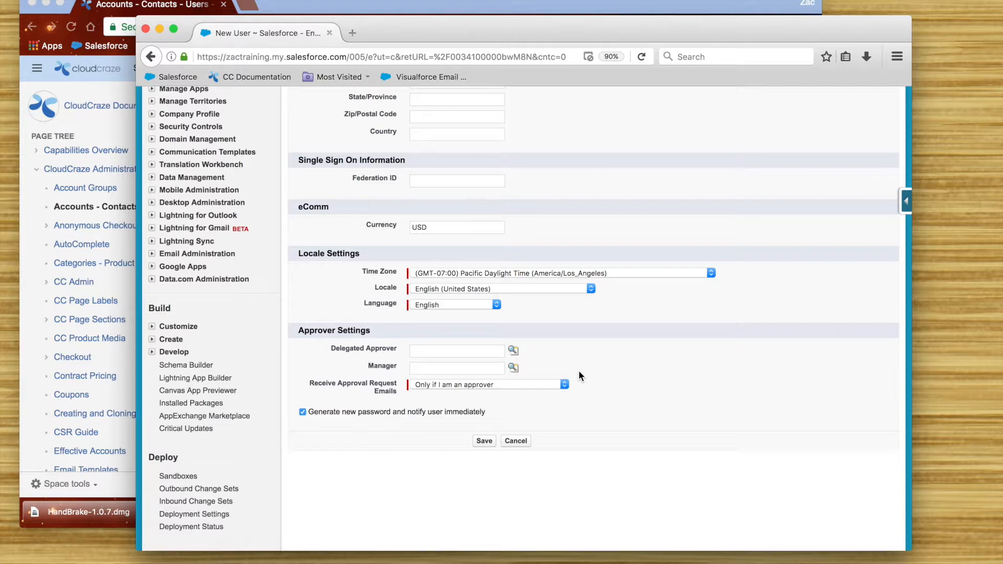
scroll(565, 377, "up", 1)
left_click(483, 451)
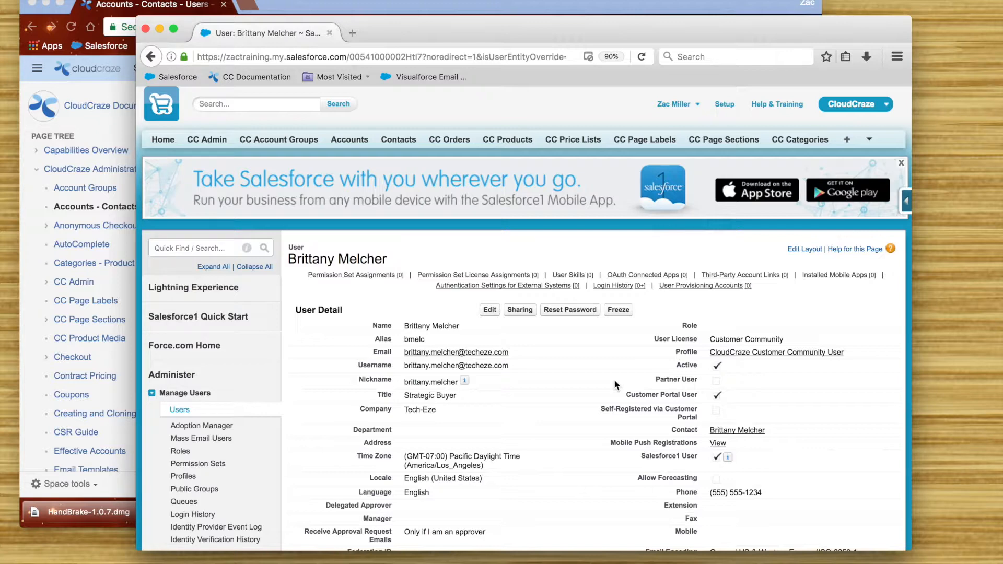
- Navigate from the user record through its contact to the Tech-Eze account's eComm section
left_click(758, 429)
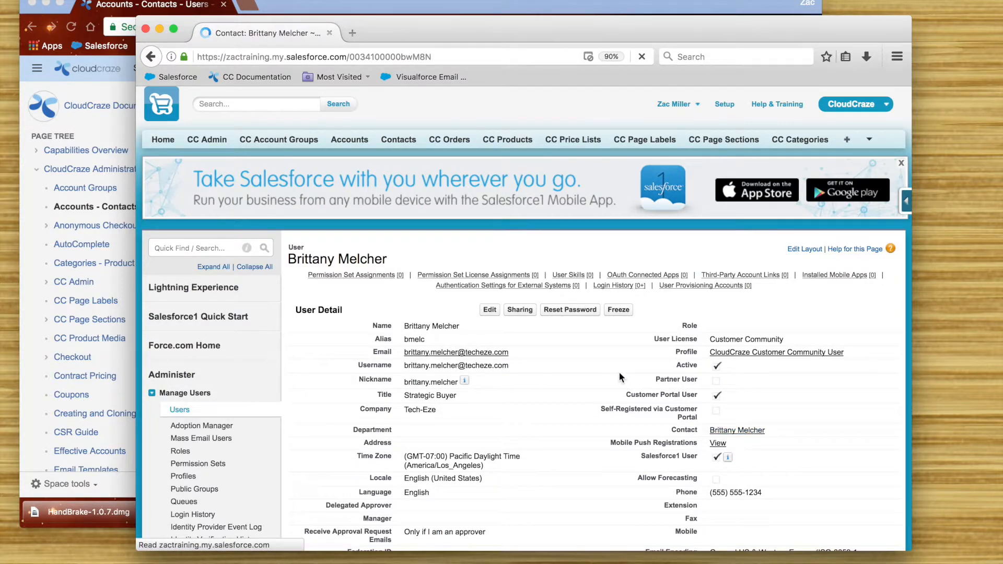
scroll(547, 389, "down", 1)
scroll(546, 390, "down", 5)
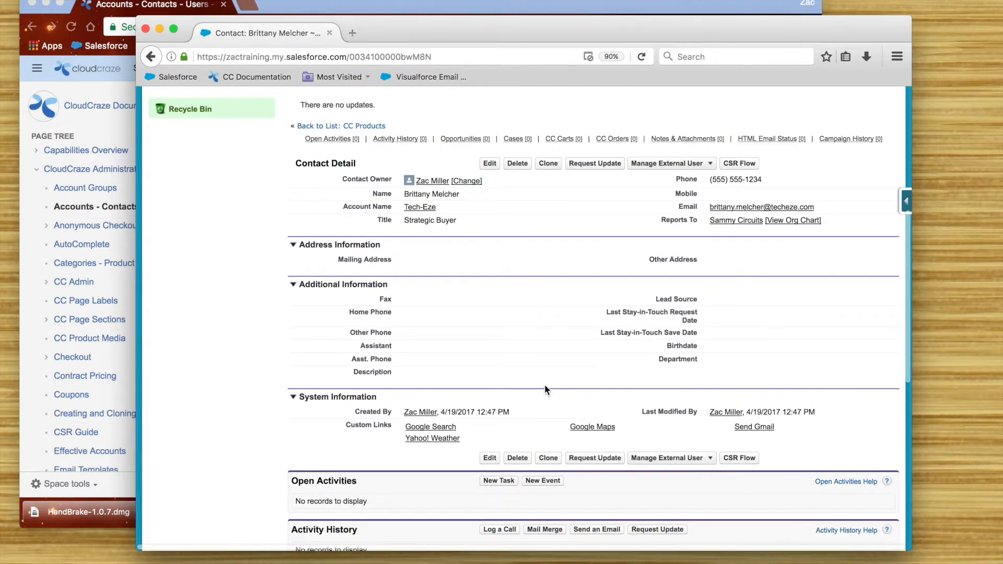
left_click(420, 208)
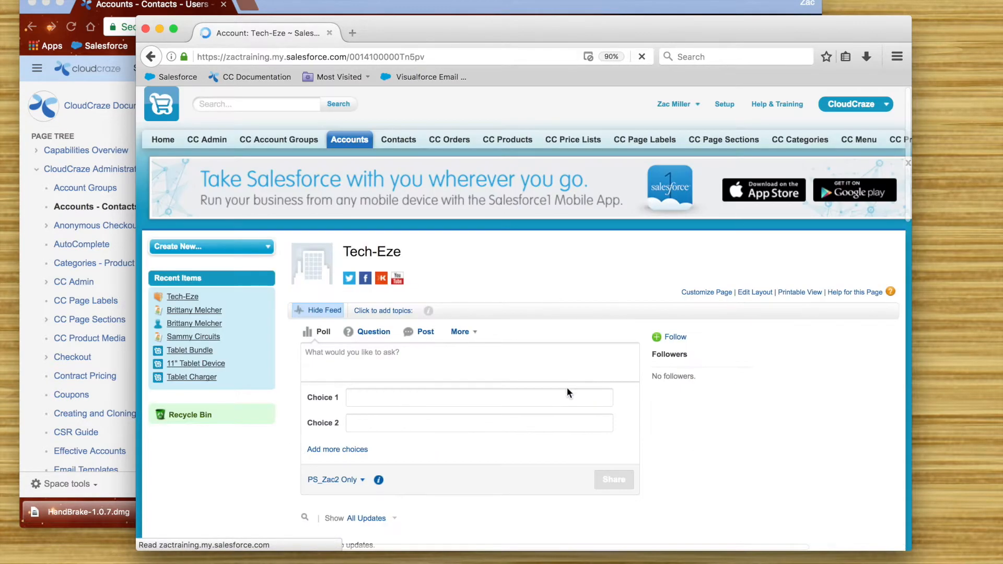
scroll(719, 407, "down", 6)
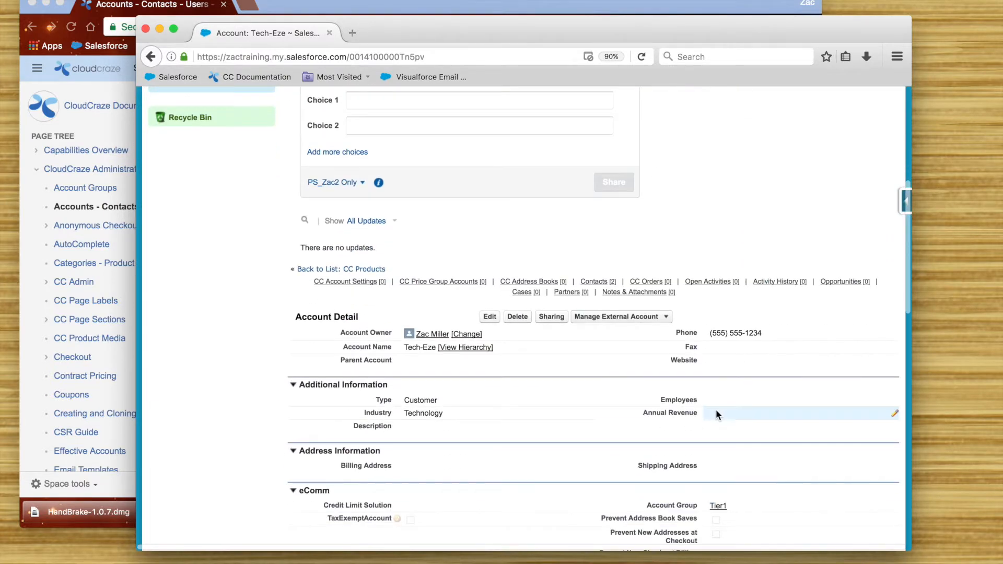
scroll(598, 415, "down", 1)
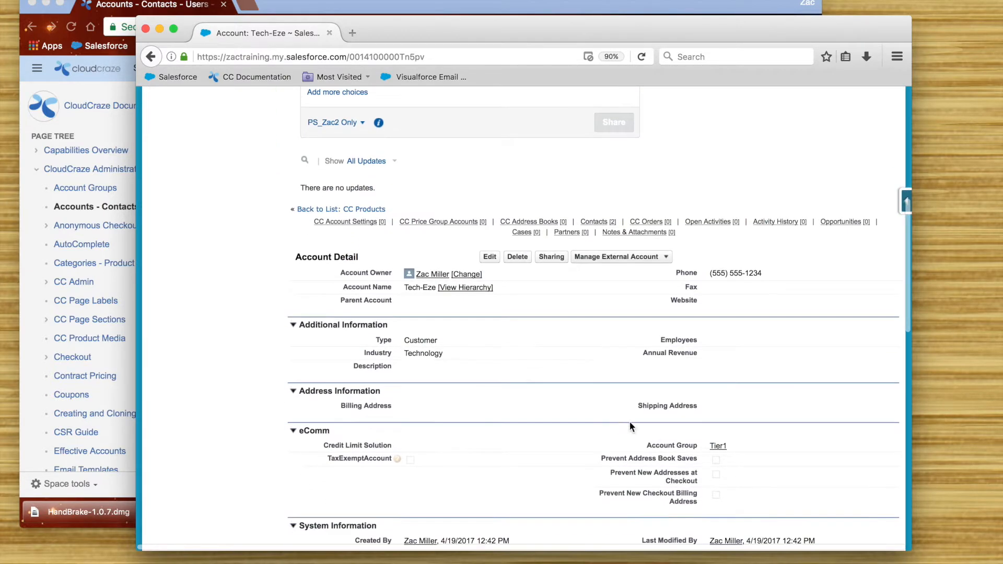
- Open the Tier1 account group and review its three accounts, including Tech-Eze
left_click(718, 447)
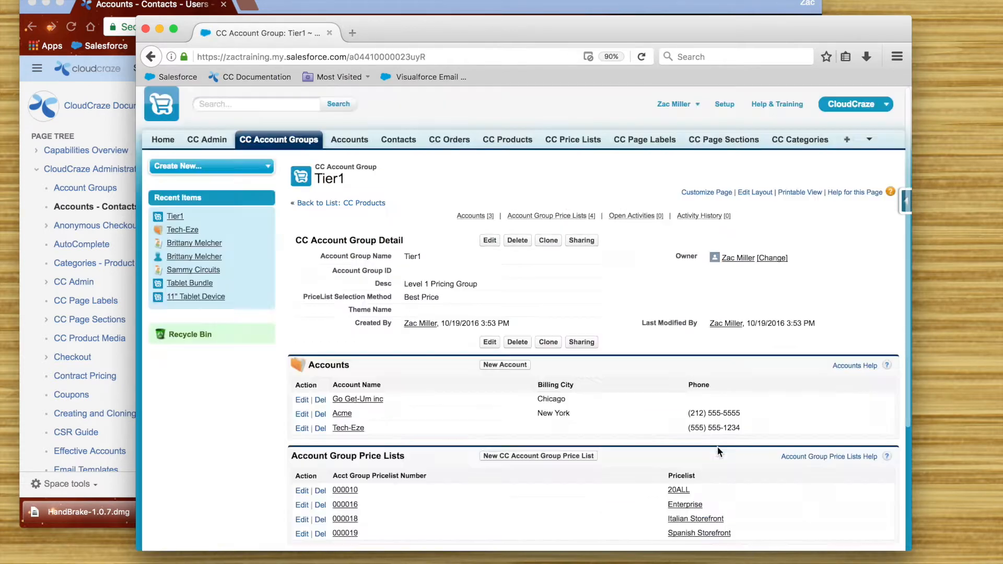
scroll(236, 429, "down", 1)
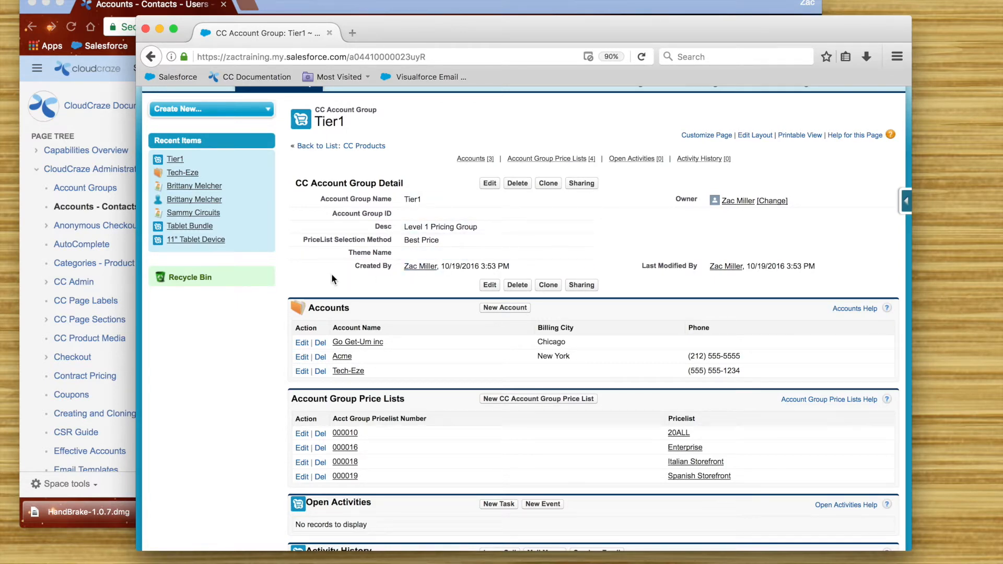
scroll(331, 274, "up", 2)
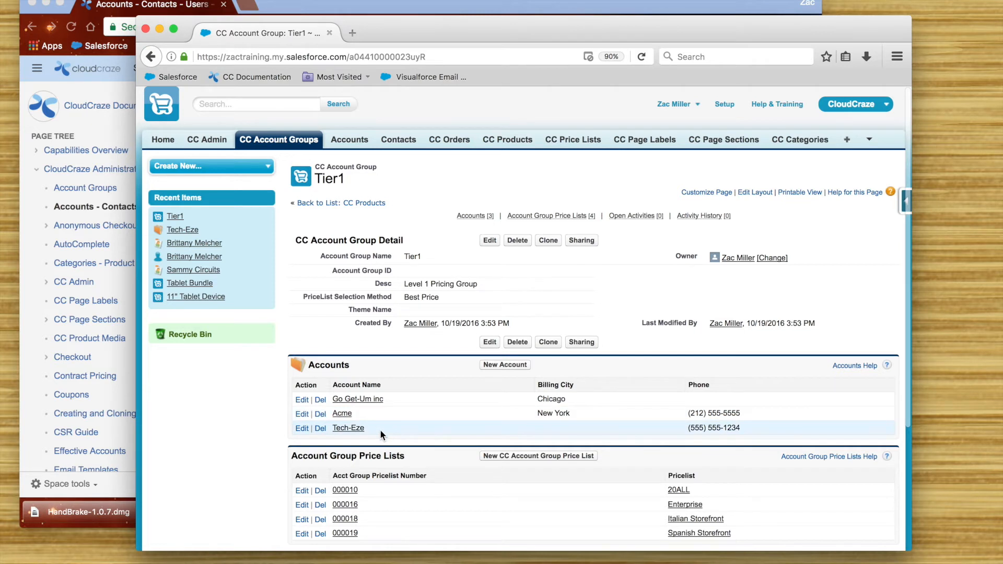
scroll(253, 436, "down", 2)
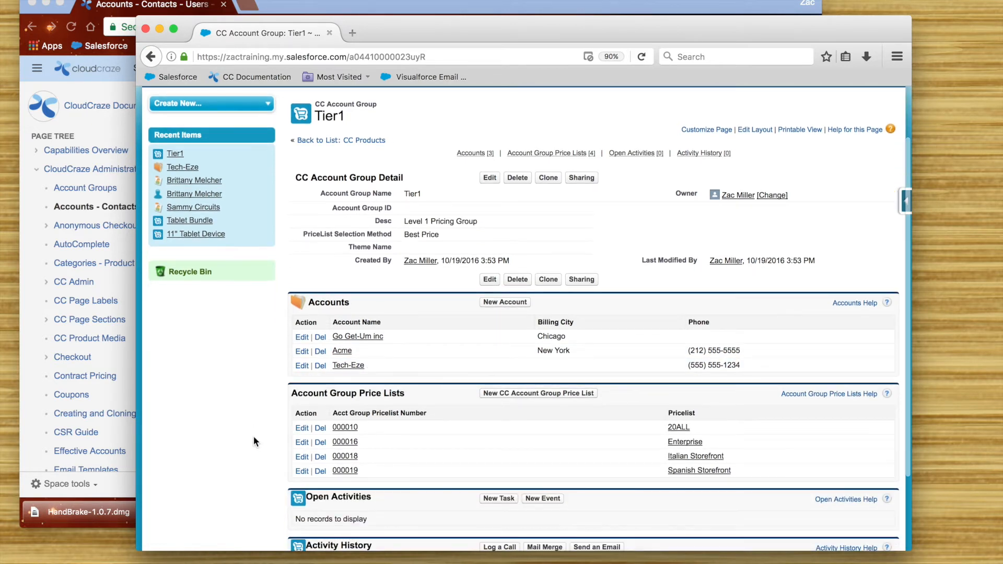